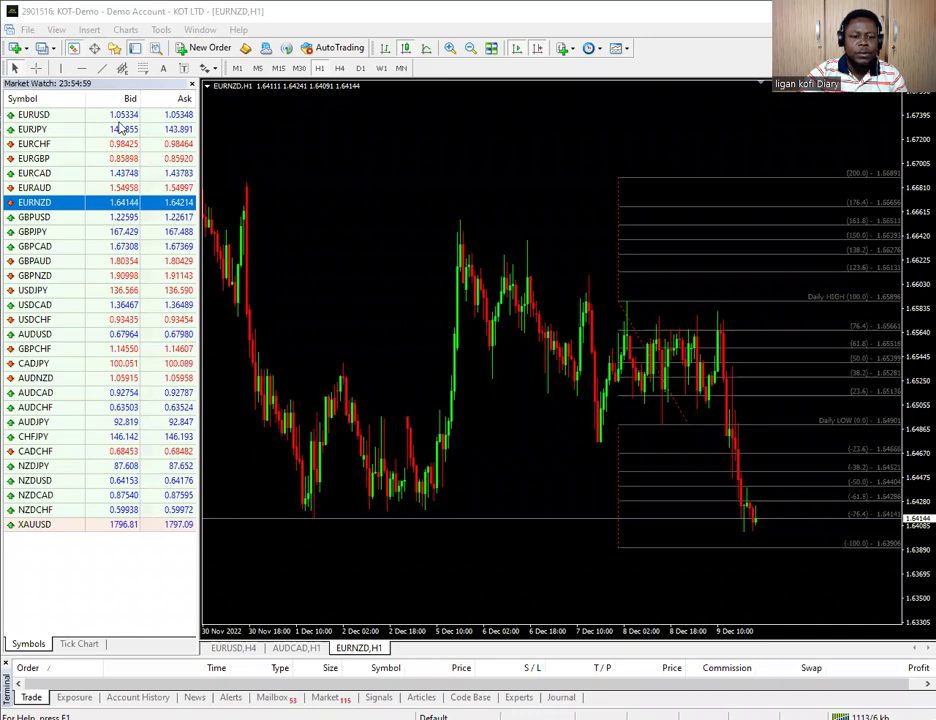
click(89, 30)
mouse_move(140, 122)
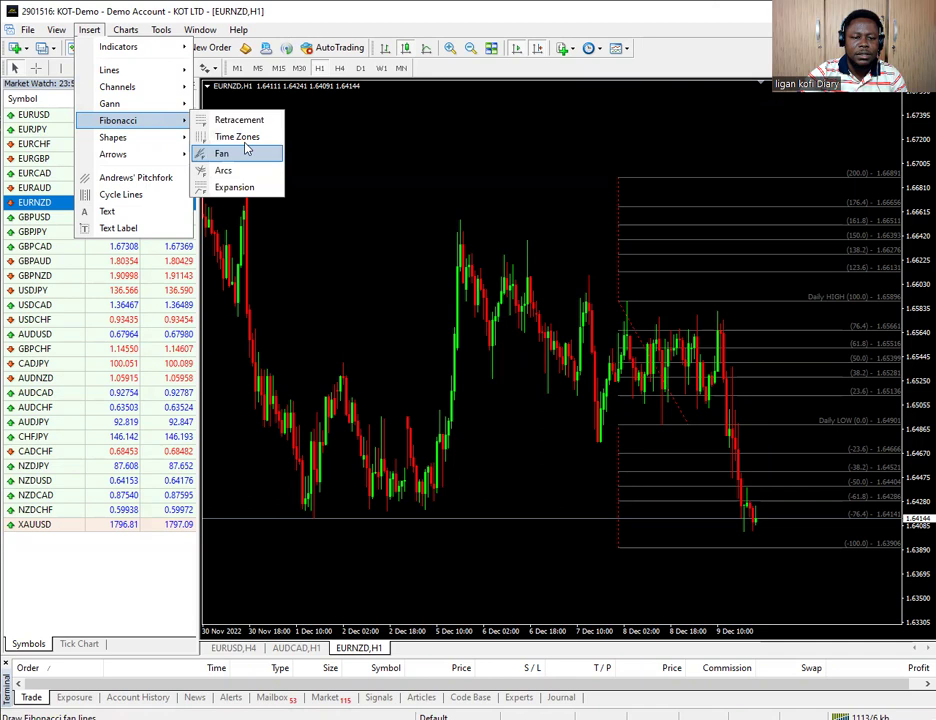
click(360, 175)
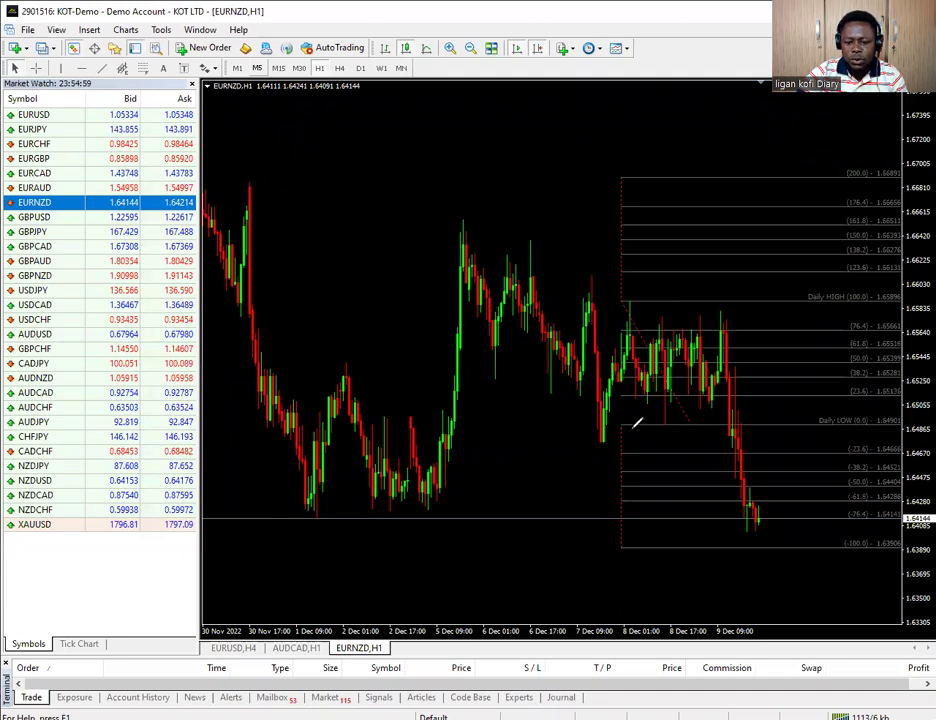
Highlight the Daily LOW (0.0) and Daily HIGH (100.0) Fibonacci levels with freehand strokes, and clear the markings.
mouse_move(625, 425)
mouse_down()
mouse_move(701, 426)
mouse_move(622, 414)
mouse_move(636, 423)
mouse_move(826, 419)
mouse_up()
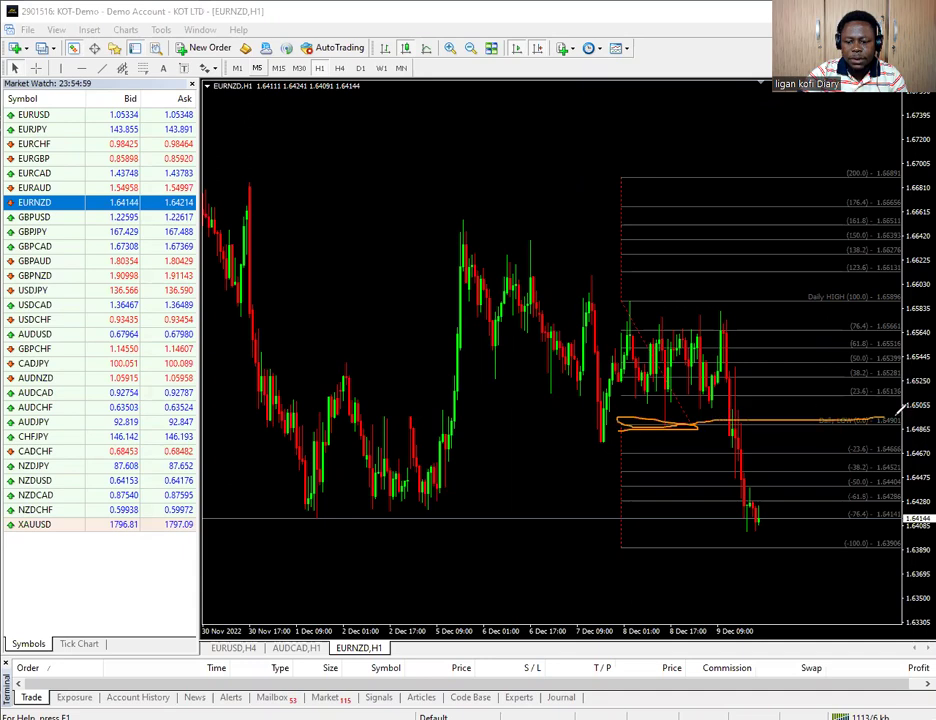
mouse_move(622, 302)
mouse_down()
mouse_move(744, 306)
mouse_move(900, 299)
mouse_move(616, 298)
mouse_move(900, 297)
mouse_up()
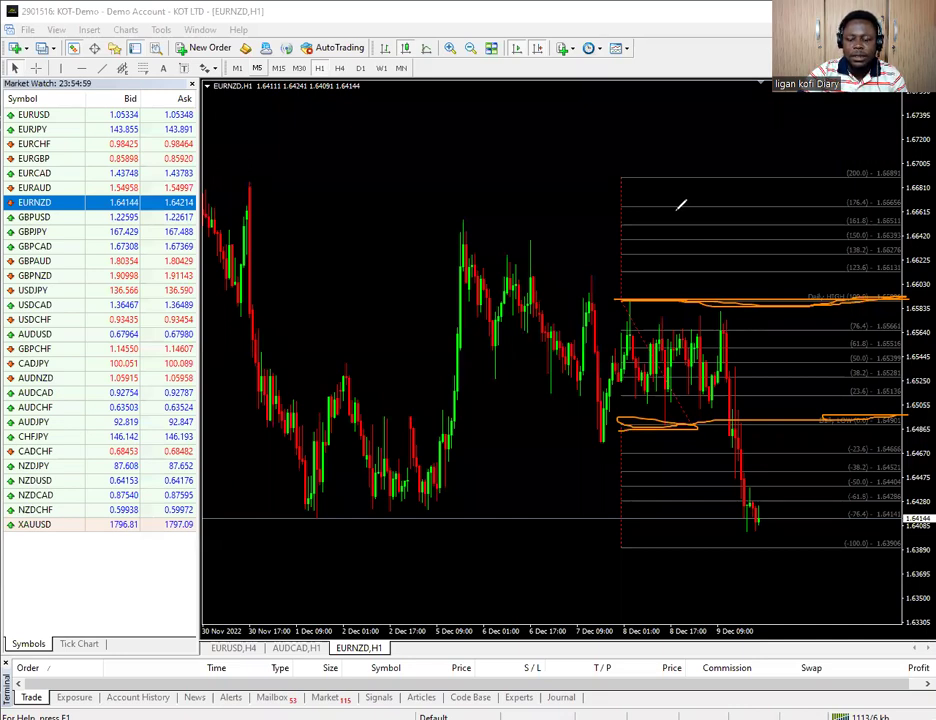
key(e)
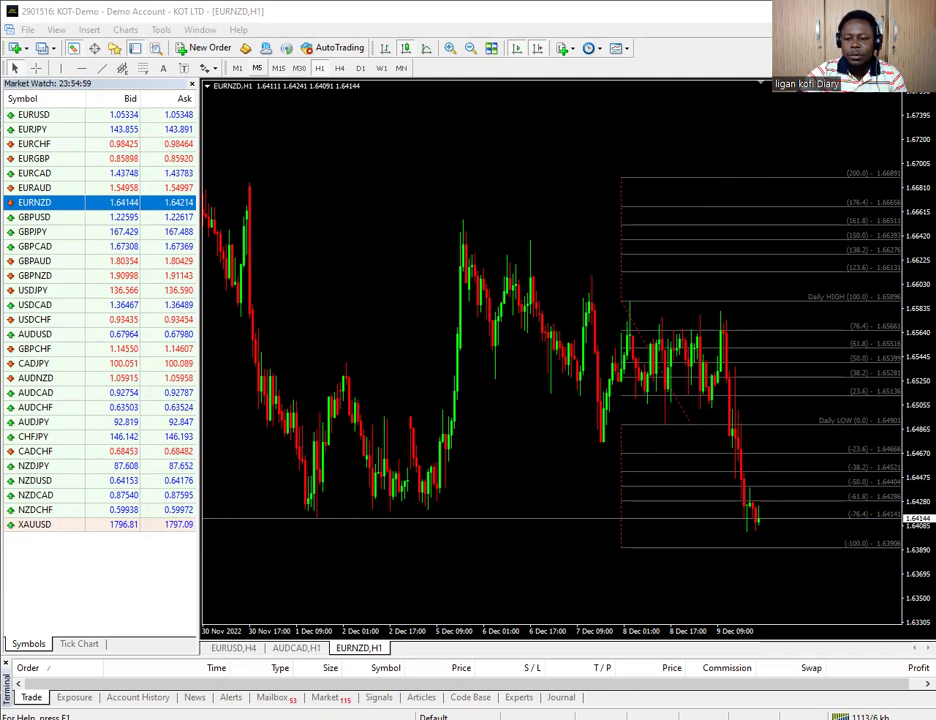
Mark the 200.0 and -100.0 Fibonacci levels with freehand strokes, clear them, and mark both levels once more.
mouse_move(615, 180)
mouse_down()
mouse_move(920, 181)
mouse_move(594, 176)
mouse_up()
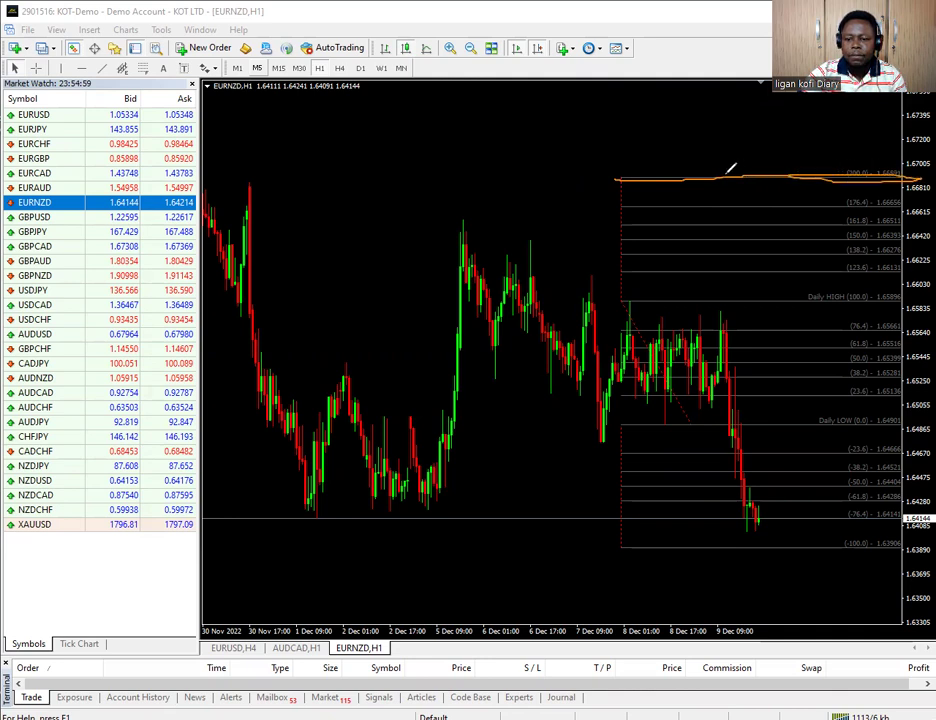
mouse_move(622, 546)
mouse_down()
mouse_move(915, 545)
mouse_move(654, 549)
mouse_move(606, 539)
mouse_move(679, 547)
mouse_move(902, 538)
mouse_up()
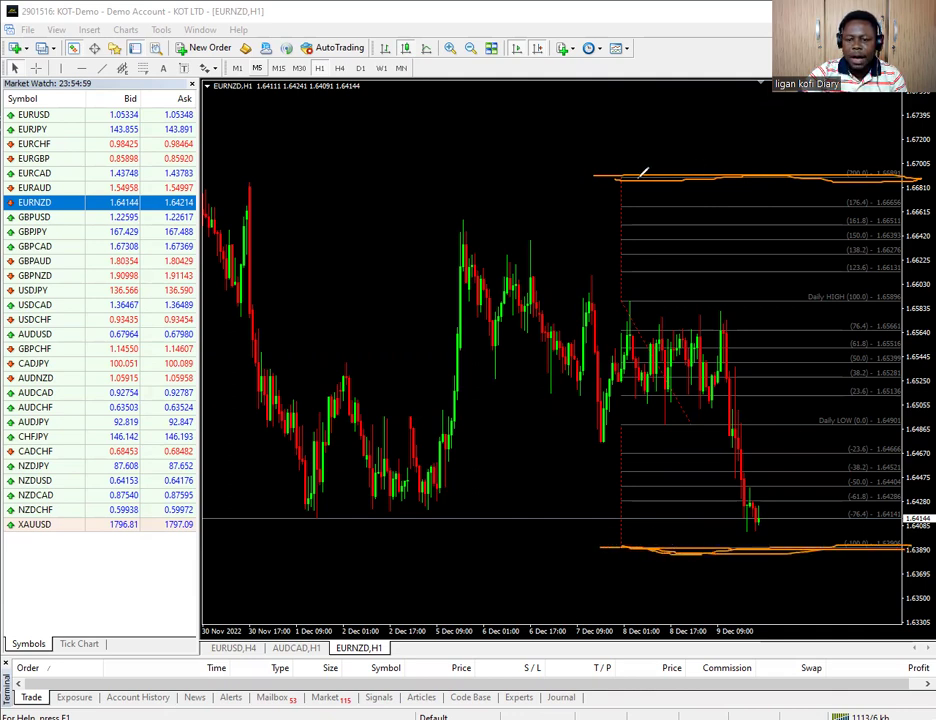
mouse_move(669, 182)
mouse_down()
mouse_move(791, 184)
mouse_move(930, 181)
mouse_up()
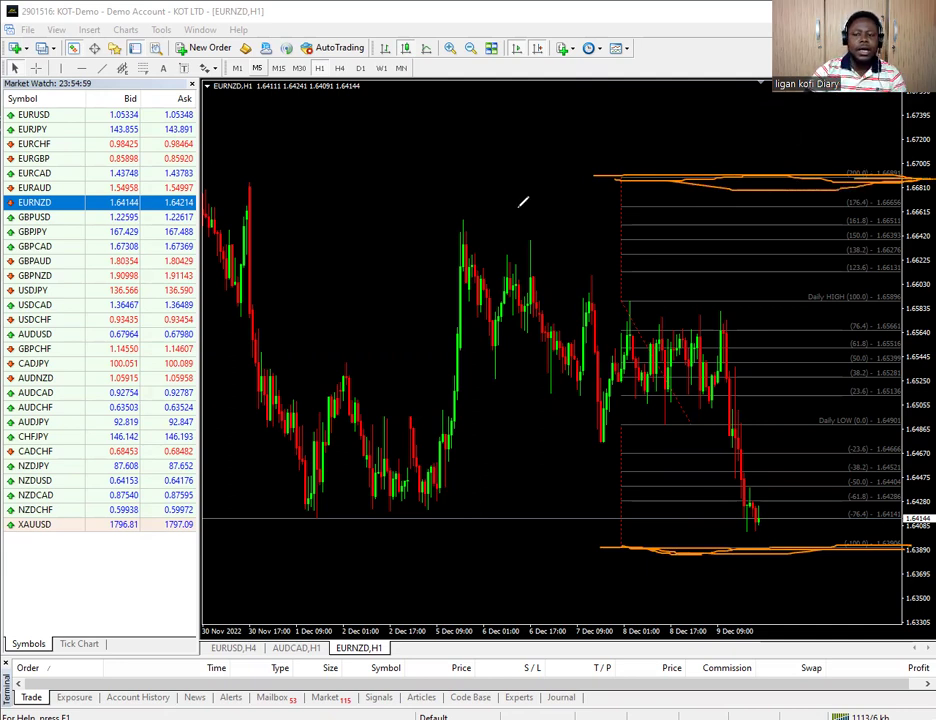
key(e)
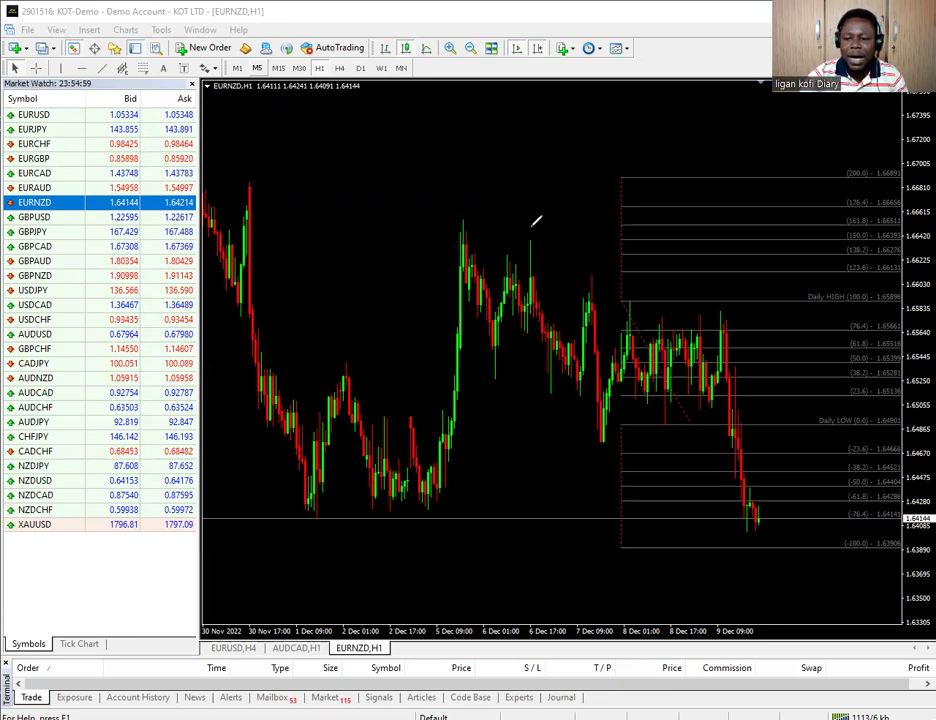
drag(629, 171, 915, 176)
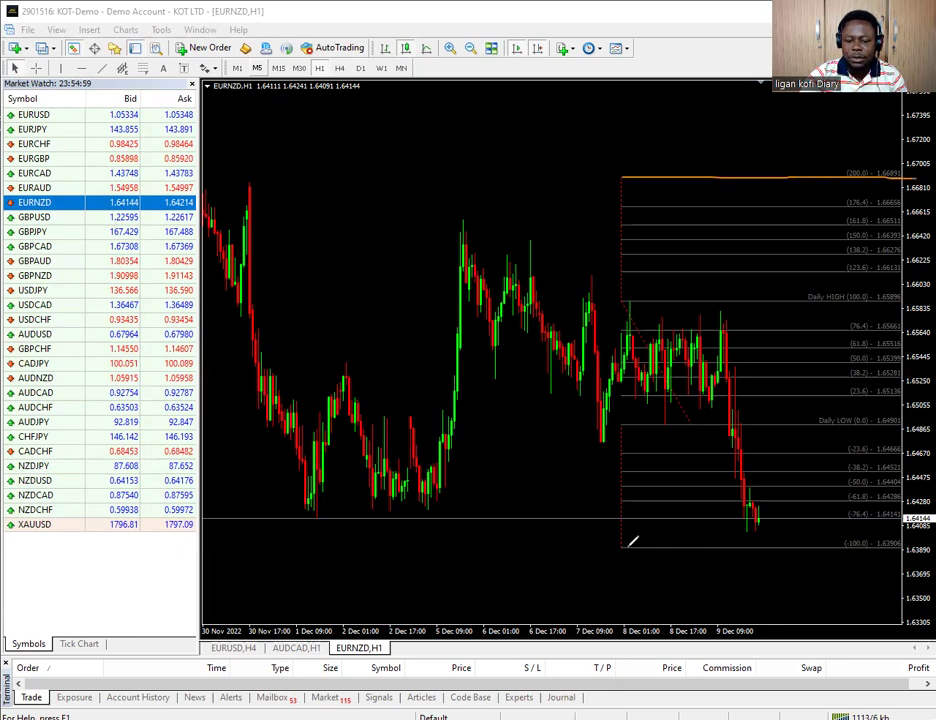
mouse_move(683, 543)
mouse_down()
mouse_move(815, 538)
mouse_move(905, 548)
mouse_up()
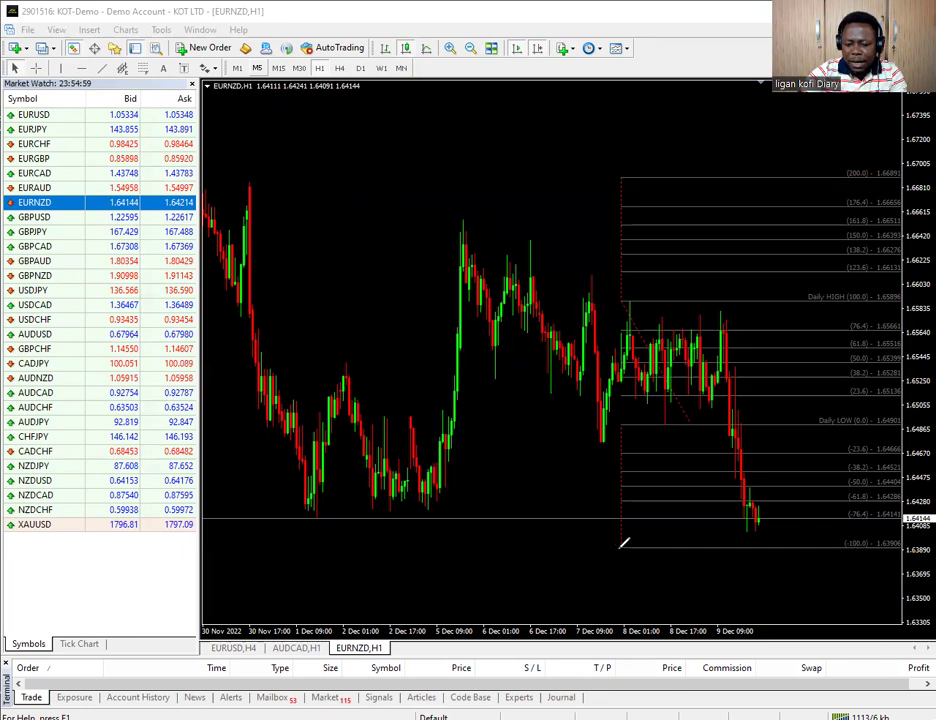
Trace the -100.0 level freehand with an upward arrow beneath it, and clear the markings.
drag(628, 542, 708, 548)
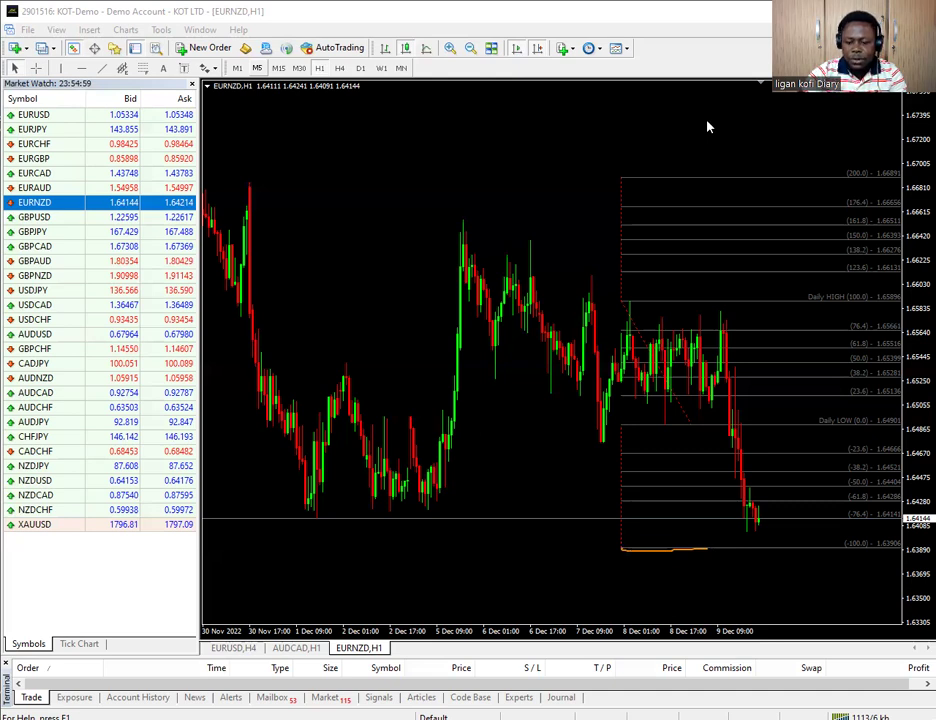
mouse_move(630, 548)
mouse_down()
mouse_move(745, 536)
mouse_move(882, 542)
mouse_move(600, 547)
mouse_up()
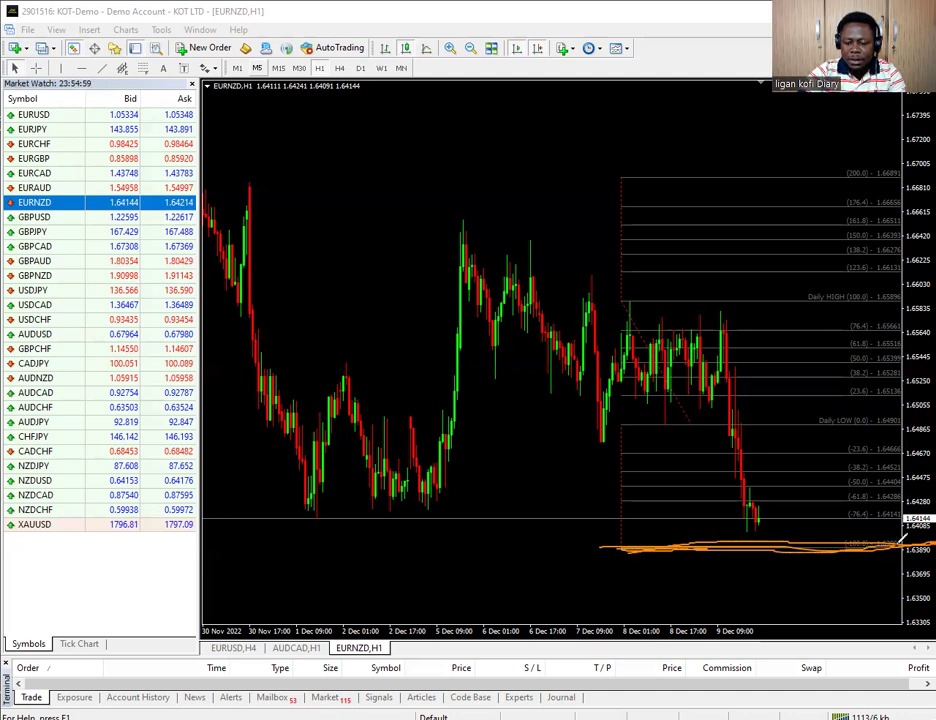
mouse_move(788, 607)
mouse_down()
mouse_move(797, 559)
mouse_move(767, 580)
mouse_move(782, 559)
mouse_move(814, 579)
mouse_up()
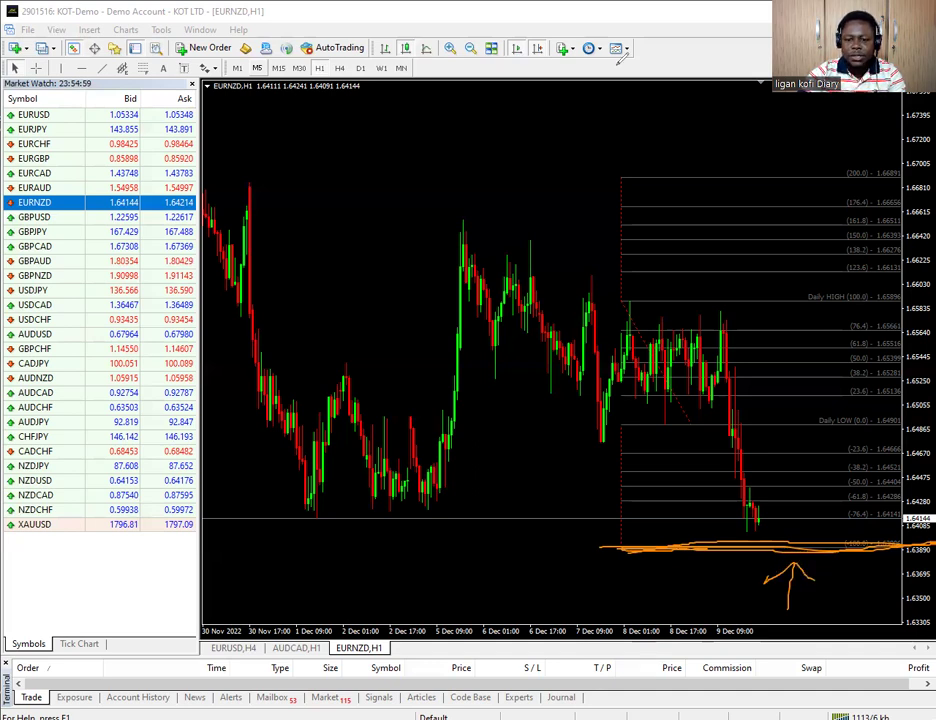
key(e)
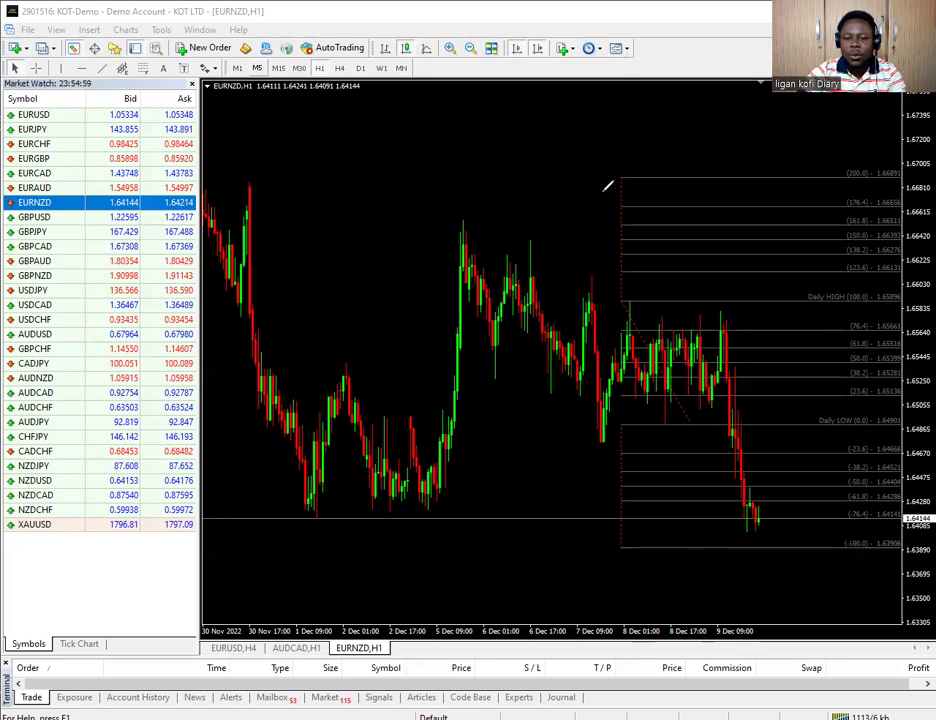
Trace the 200.0 level freehand with a downward arrow below it, and clear the markings.
mouse_move(622, 175)
mouse_down()
mouse_move(878, 168)
mouse_move(613, 180)
mouse_move(661, 171)
mouse_move(845, 182)
mouse_up()
mouse_move(778, 196)
mouse_down()
mouse_move(782, 252)
mouse_move(765, 246)
mouse_move(775, 267)
mouse_move(794, 238)
mouse_move(768, 248)
mouse_move(772, 266)
mouse_move(785, 235)
mouse_up()
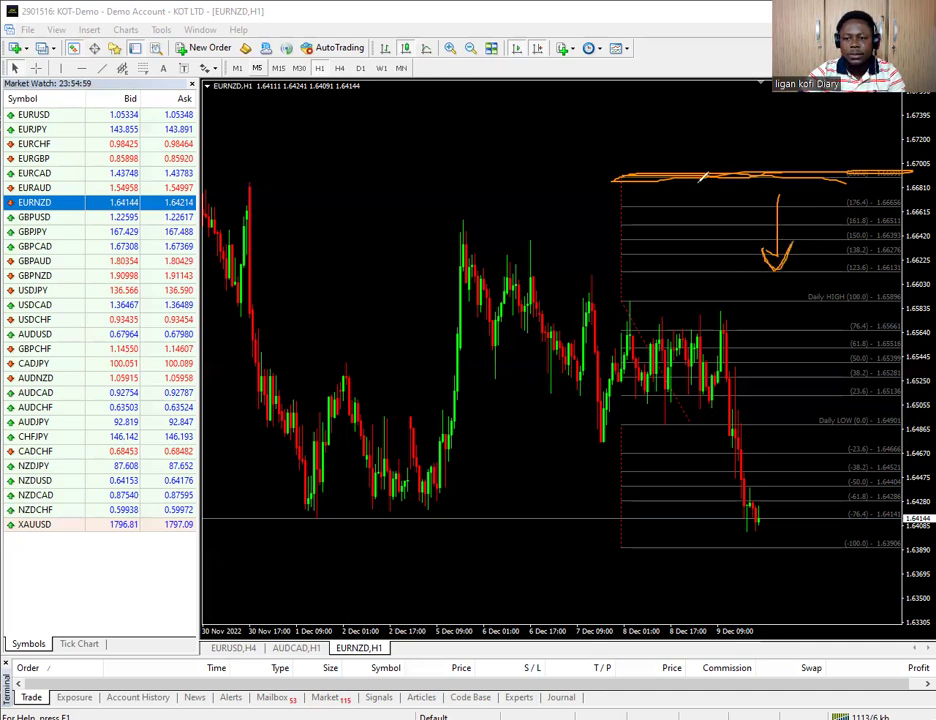
mouse_move(632, 176)
mouse_down()
mouse_move(737, 182)
mouse_move(920, 171)
mouse_up()
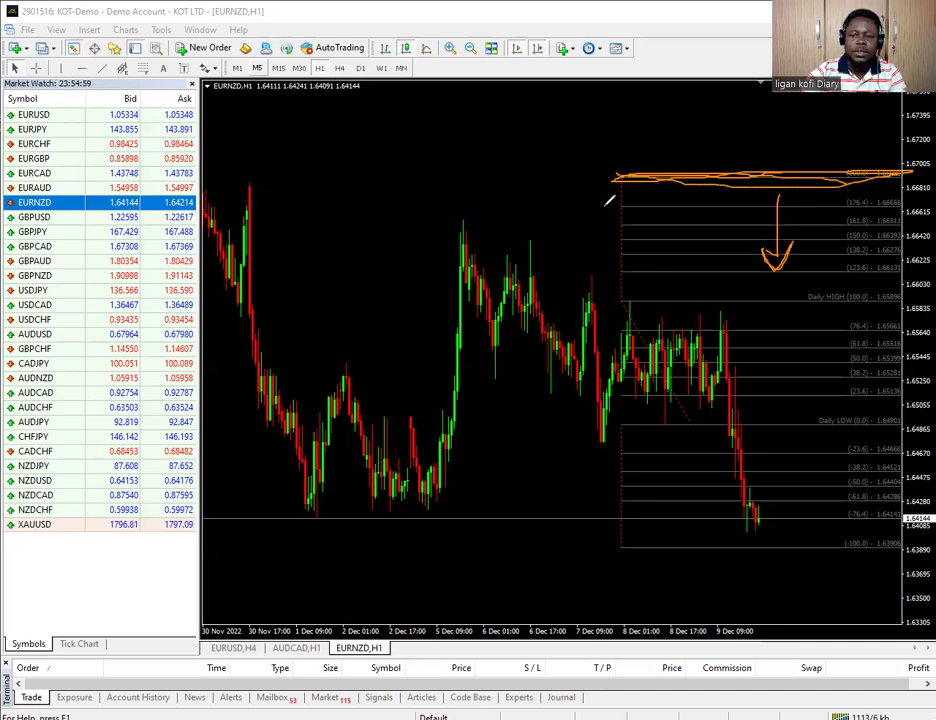
key(e)
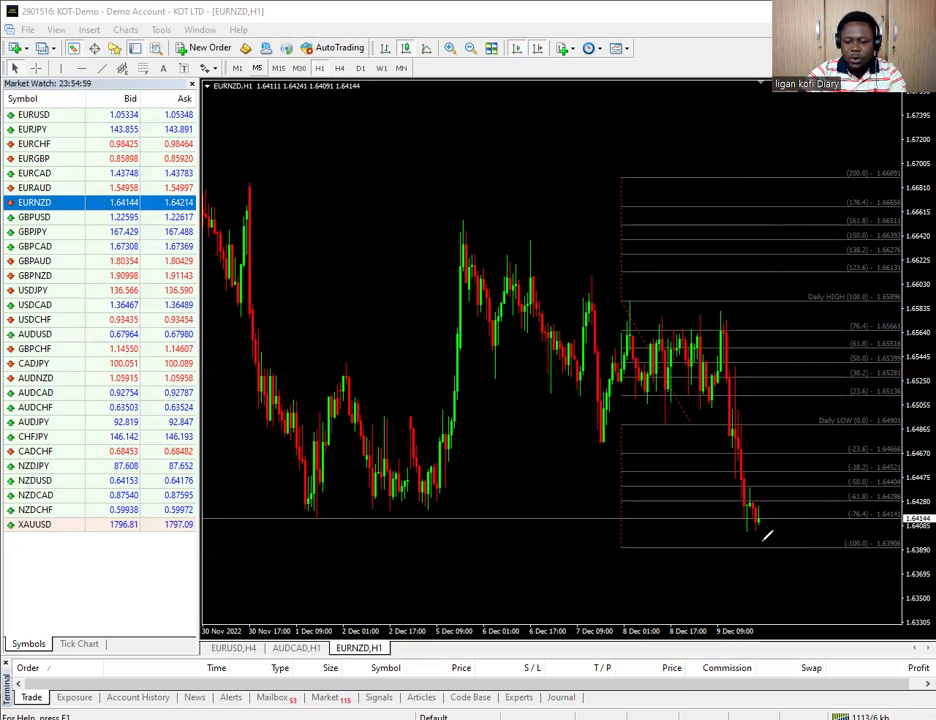
Circle the -100.0 level below the latest candles, add a long upward arrow beside it, and clear the markings.
mouse_move(760, 540)
mouse_down()
mouse_move(746, 547)
mouse_move(772, 544)
mouse_up()
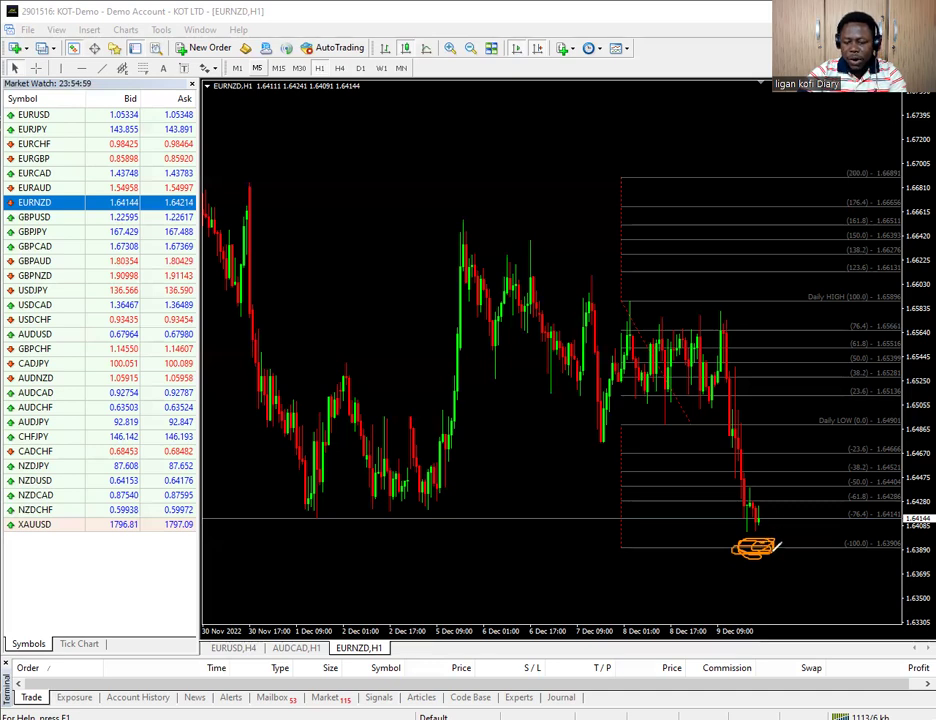
drag(817, 572, 823, 474)
drag(830, 464, 842, 495)
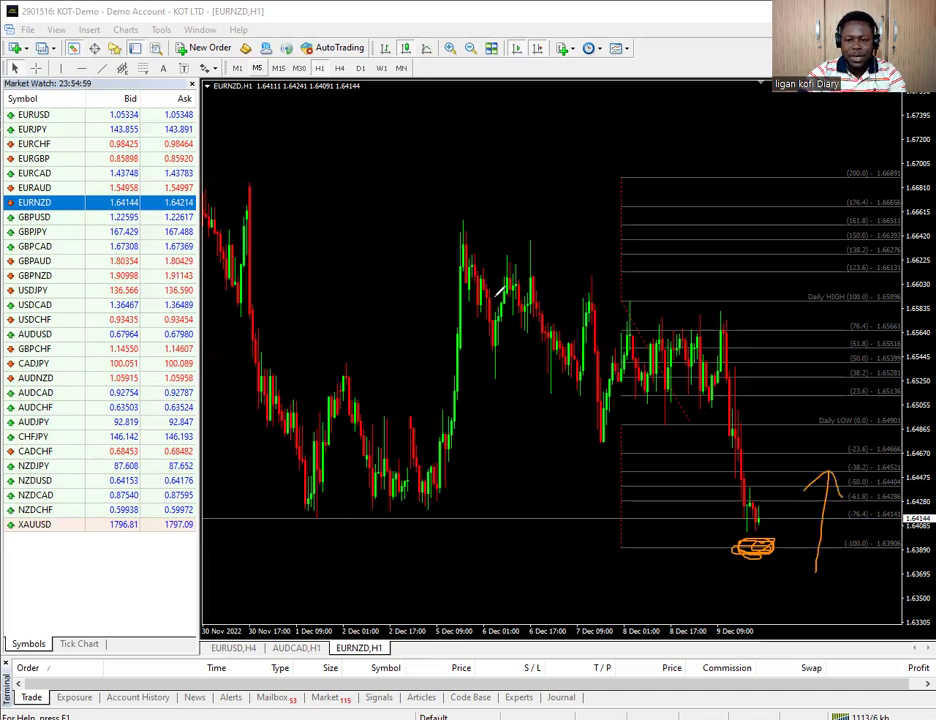
key(Escape)
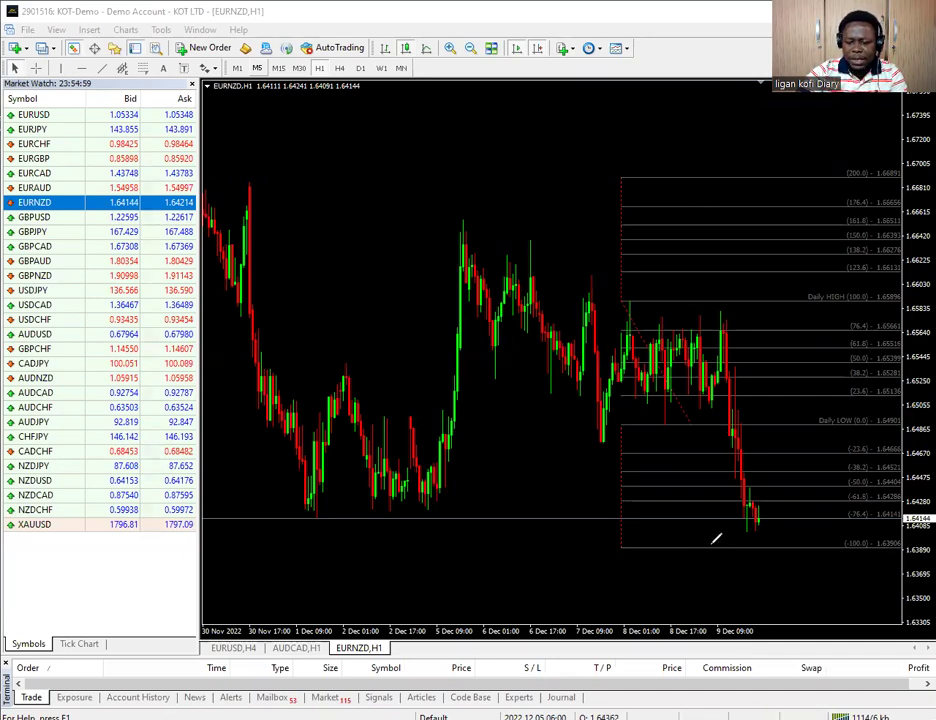
Sketch breakout arrows pointing down from the -100.0 level and up from the 200.0 level, and clear them.
mouse_move(626, 546)
mouse_down()
mouse_move(895, 551)
mouse_move(866, 565)
mouse_move(758, 567)
mouse_move(772, 552)
mouse_move(781, 583)
mouse_up()
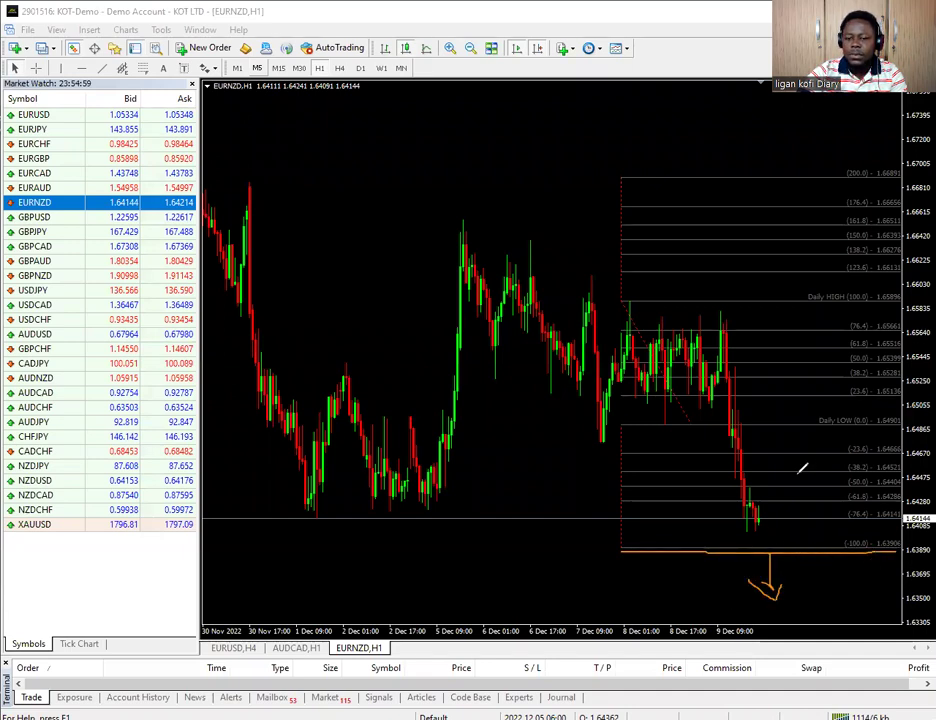
mouse_move(752, 178)
mouse_down()
mouse_move(745, 149)
mouse_move(767, 170)
mouse_up()
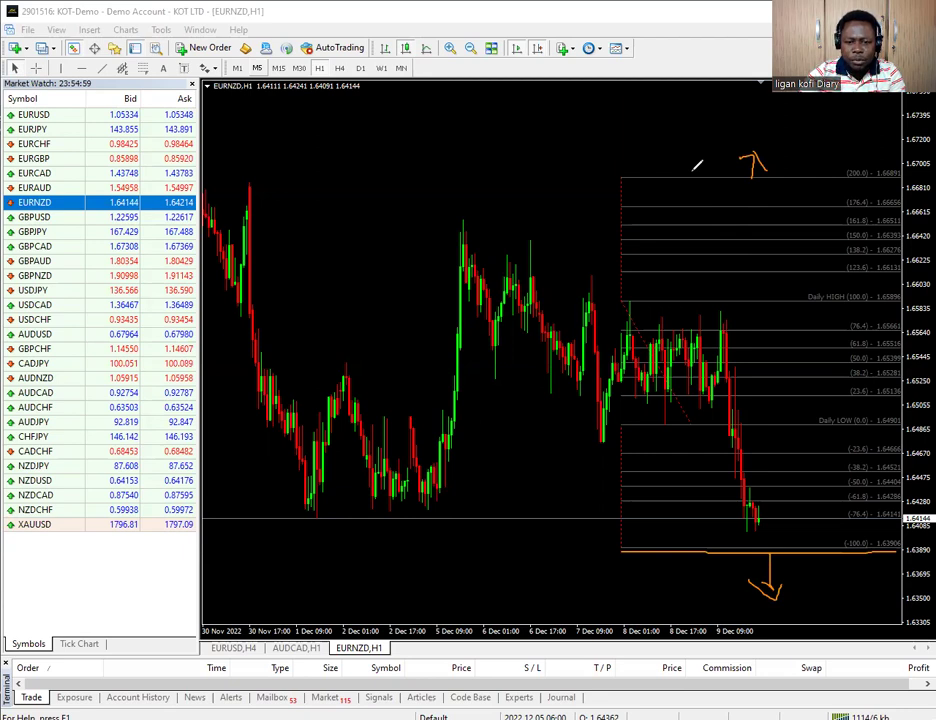
key(e)
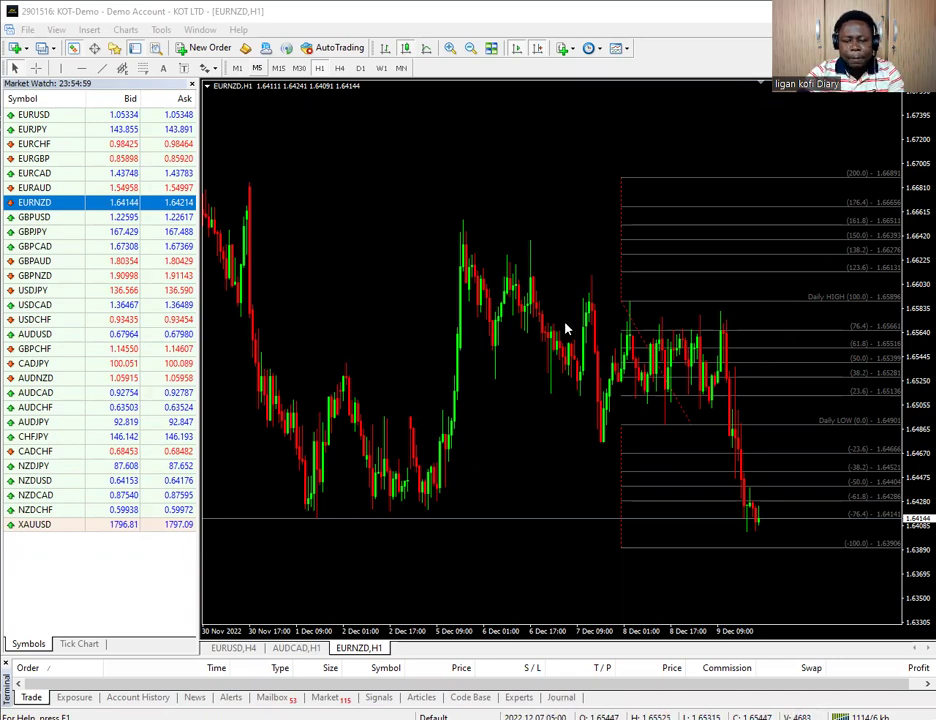
Load the AUDCAD symbol into the active EURNZD H1 chart.
click(38, 392)
drag(510, 287, 520, 262)
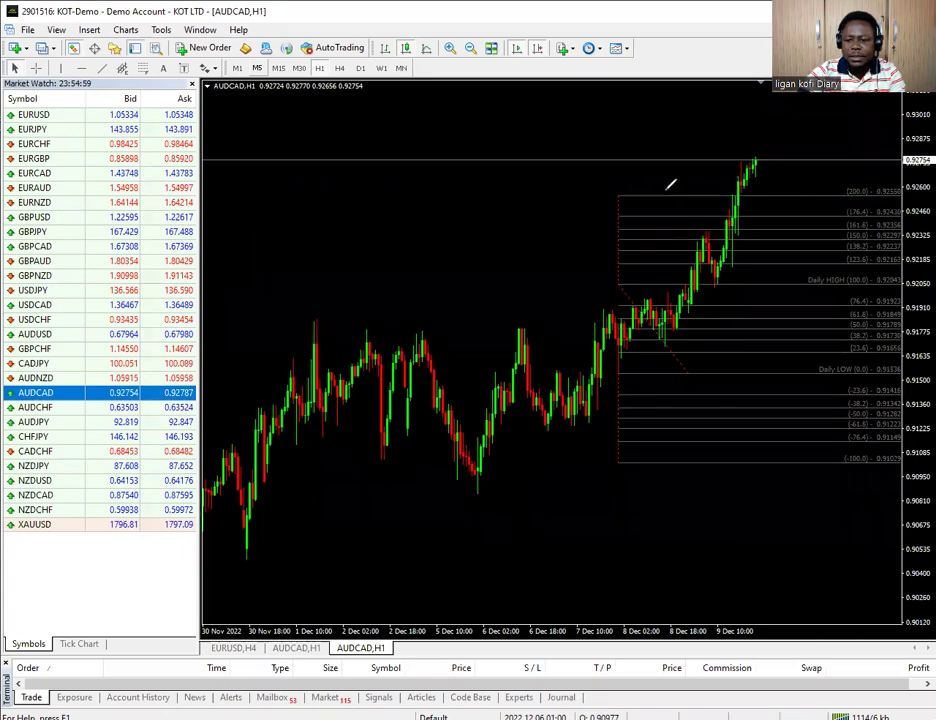
Trace the 200.0 level on the AUDCAD chart, draw horizontal strokes around the candles above it, and clear the markings.
drag(643, 196, 878, 195)
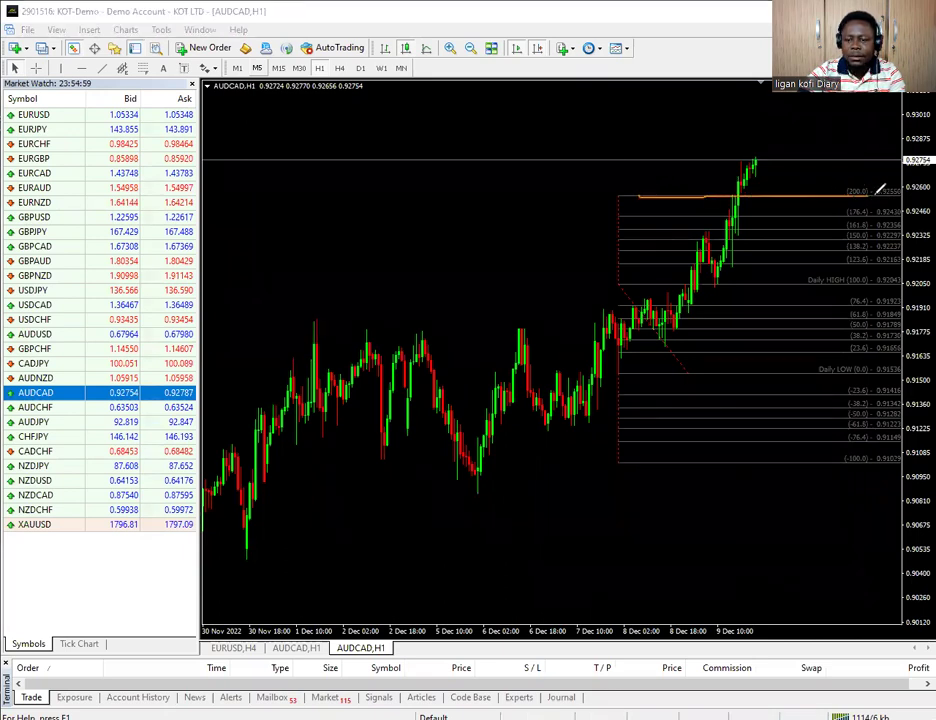
drag(638, 197, 625, 192)
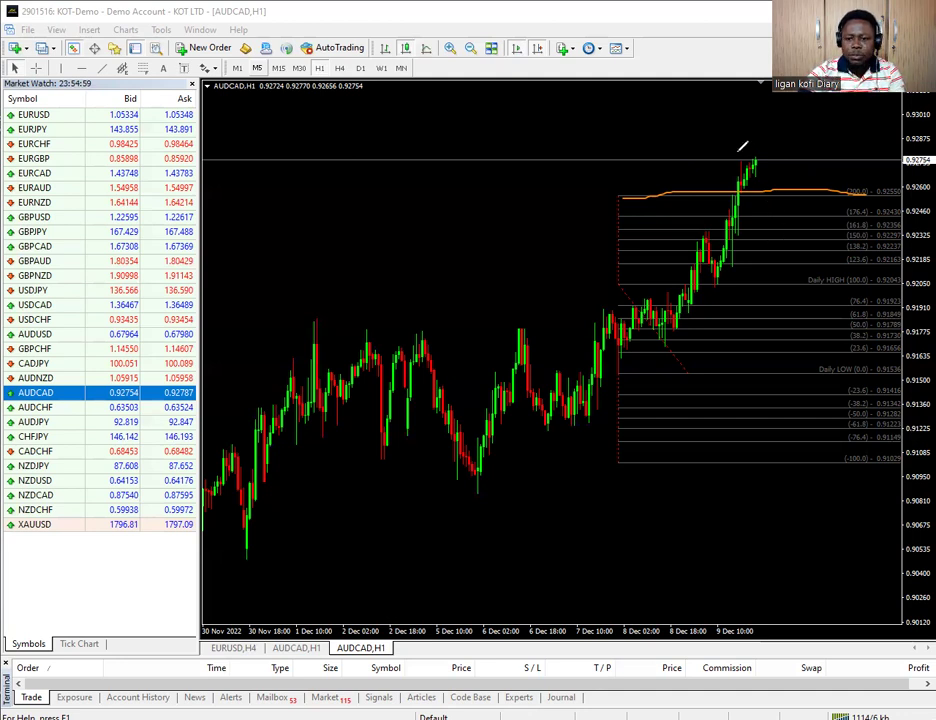
drag(727, 140, 838, 140)
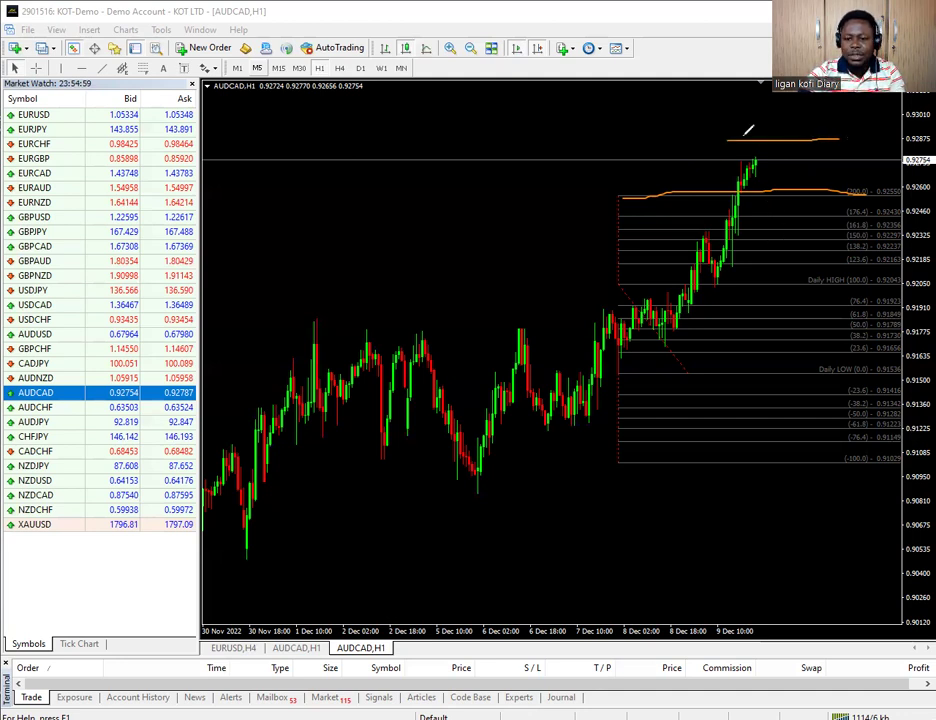
drag(715, 158, 828, 152)
drag(710, 188, 855, 183)
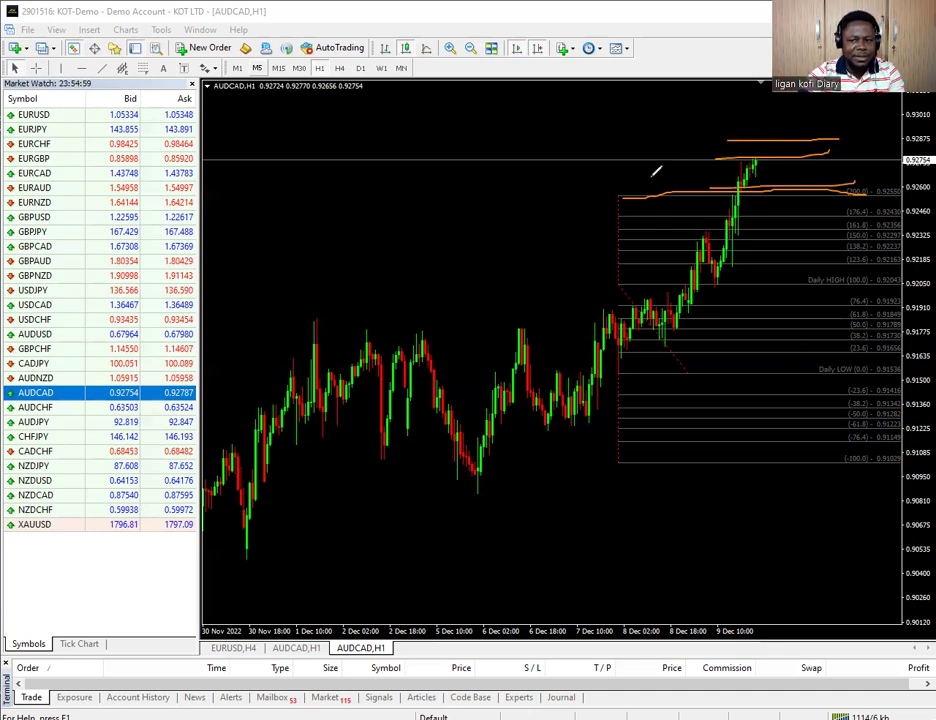
key(e)
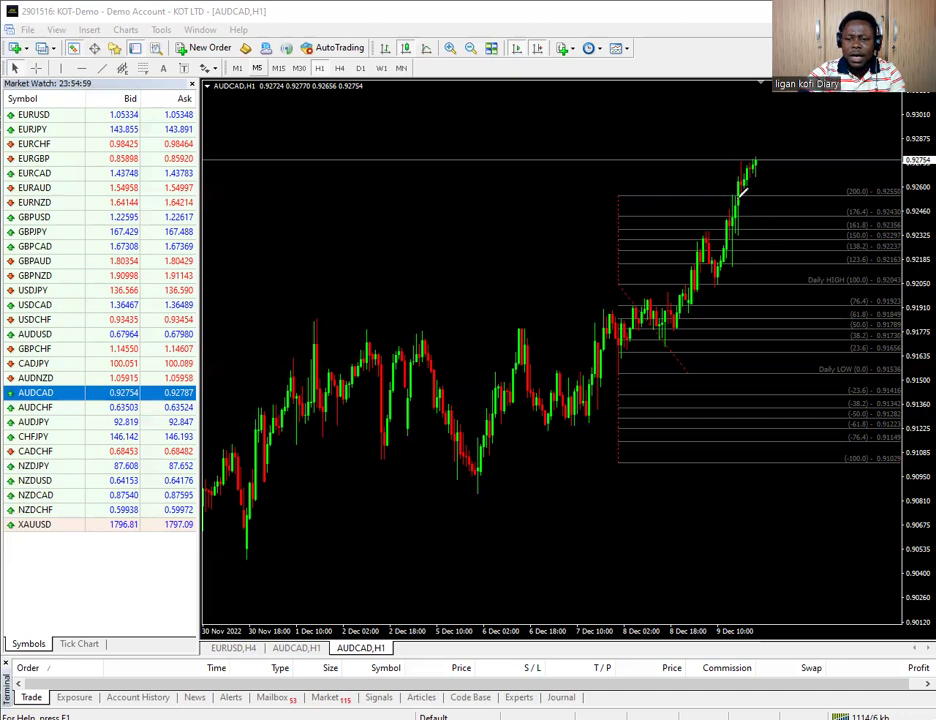
Trace the AUDCAD 200.0 level, circle the latest candles above it, and clear the markings.
drag(620, 194, 828, 190)
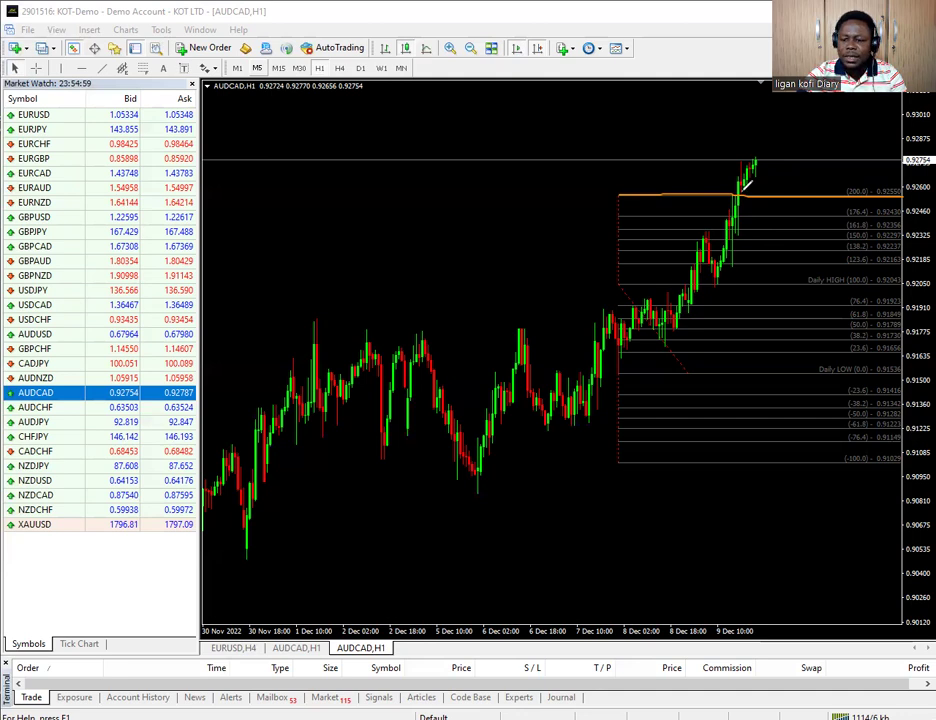
mouse_move(770, 146)
mouse_down()
mouse_move(737, 189)
mouse_move(751, 189)
mouse_move(769, 146)
mouse_up()
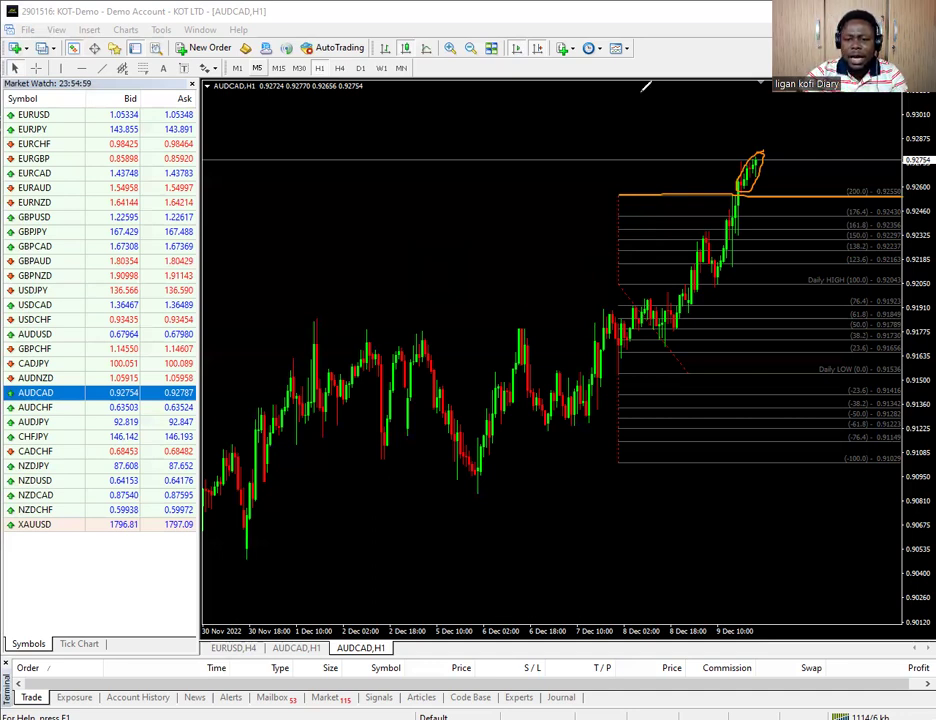
key(e)
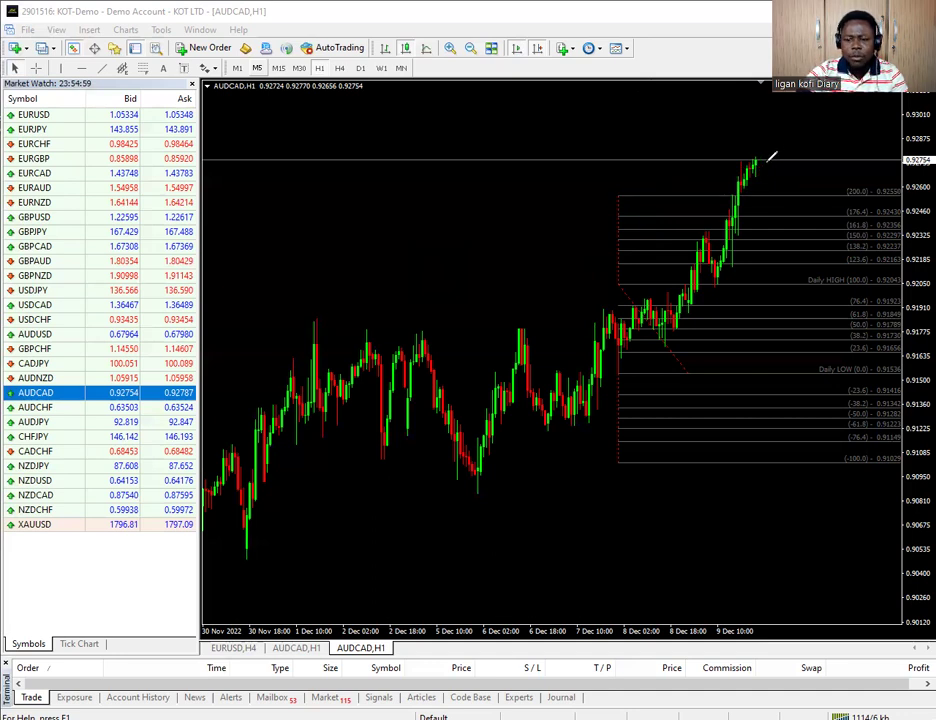
Sketch a falling path from the latest AUDCAD candles, and measure the distance from the 200.0 level up to the latest high.
mouse_move(765, 170)
mouse_down()
mouse_move(788, 215)
mouse_move(806, 346)
mouse_up()
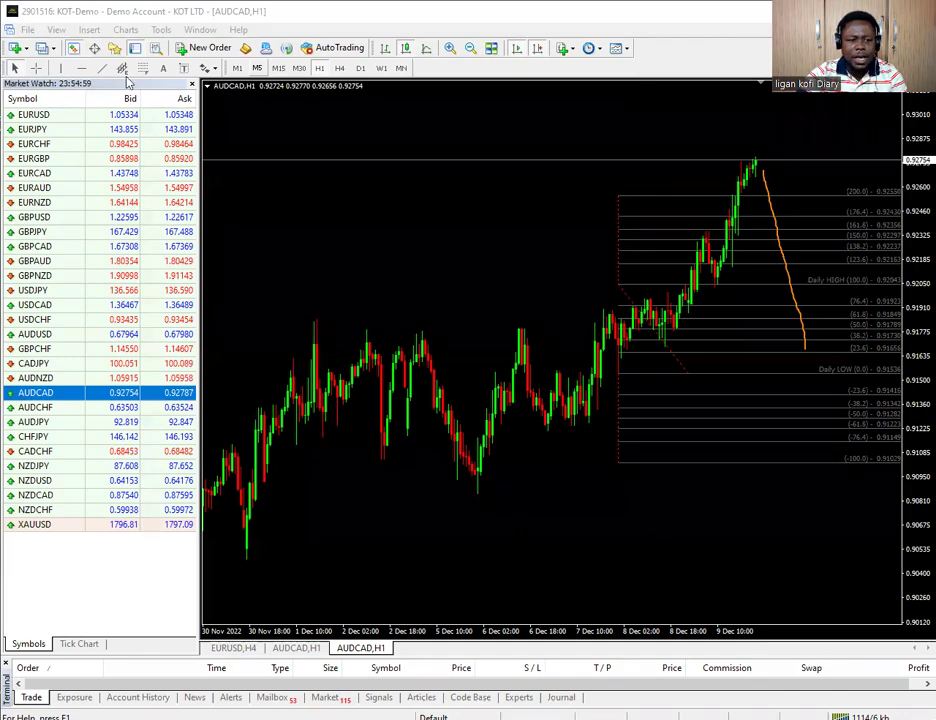
click(35, 67)
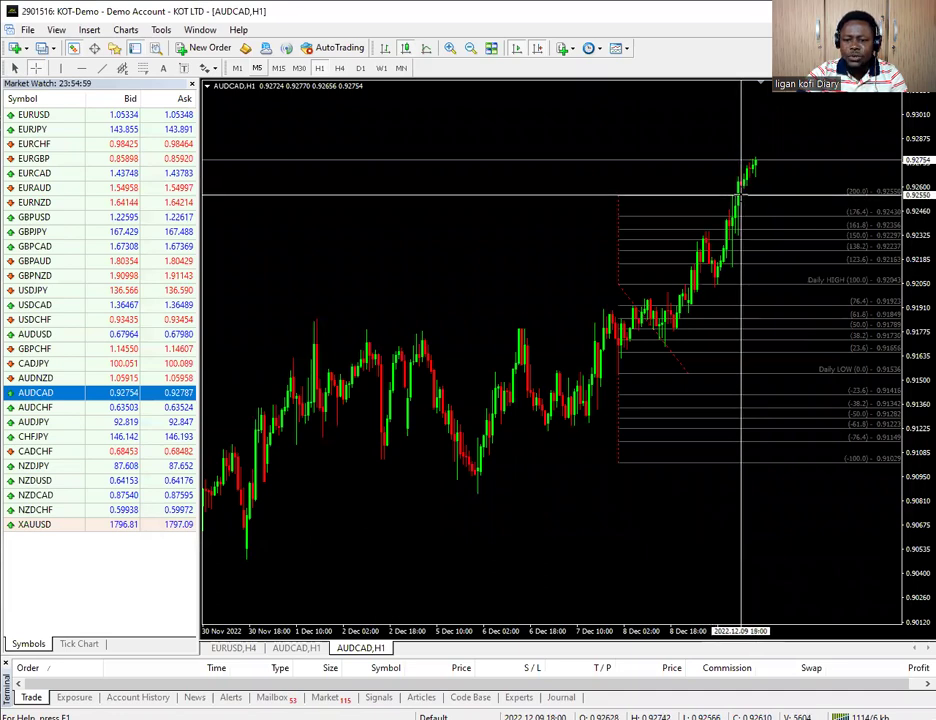
drag(741, 195, 755, 155)
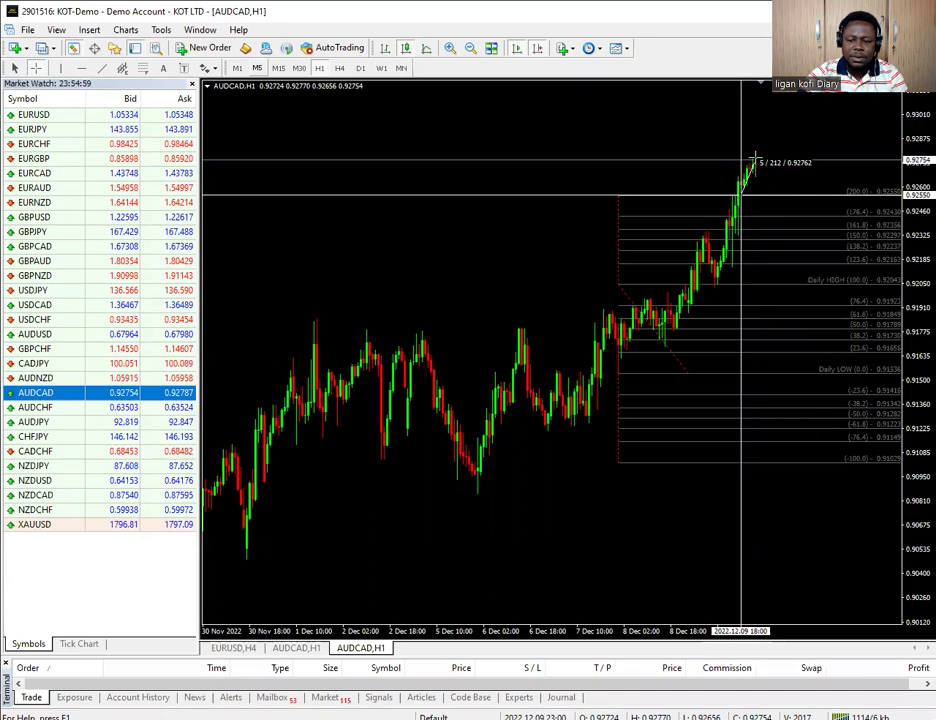
drag(755, 155, 755, 157)
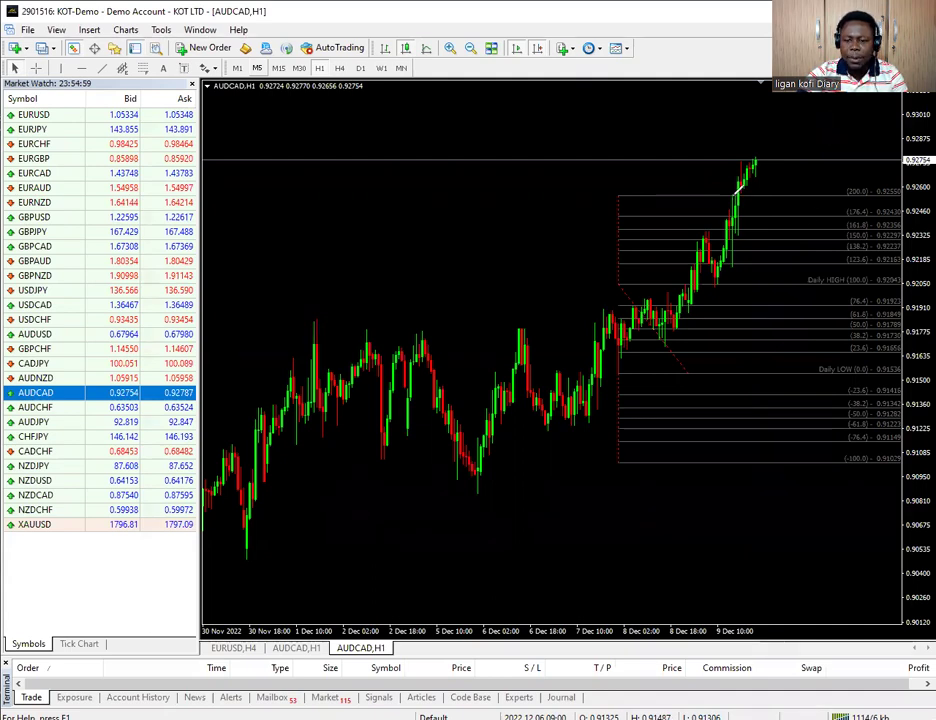
Underline the AUDCAD 200.0 level at the breakout candle, sketch a reversal path down to the Daily LOW level, and clear the markings.
drag(720, 197, 750, 197)
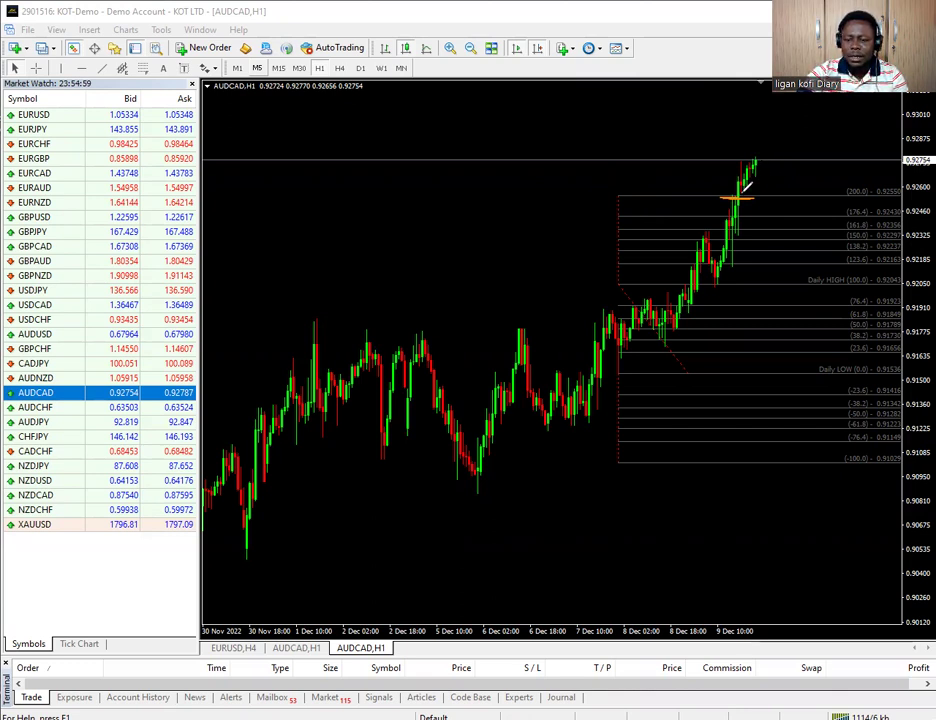
mouse_move(737, 192)
mouse_down()
mouse_move(785, 131)
mouse_move(747, 87)
mouse_move(759, 100)
mouse_move(762, 166)
mouse_move(759, 159)
mouse_move(782, 204)
mouse_move(798, 370)
mouse_up()
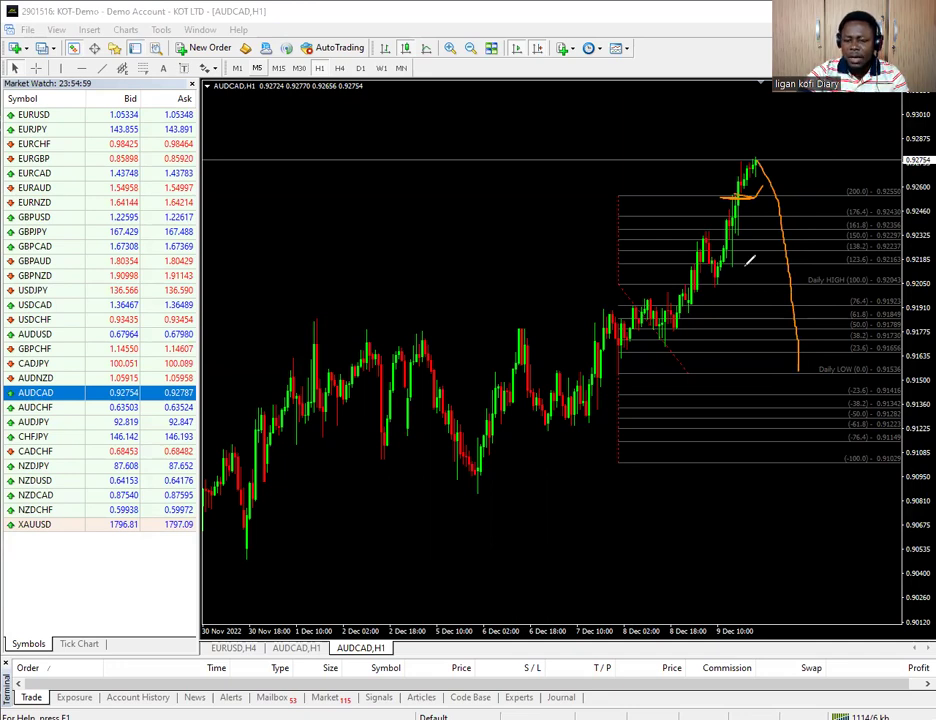
key(e)
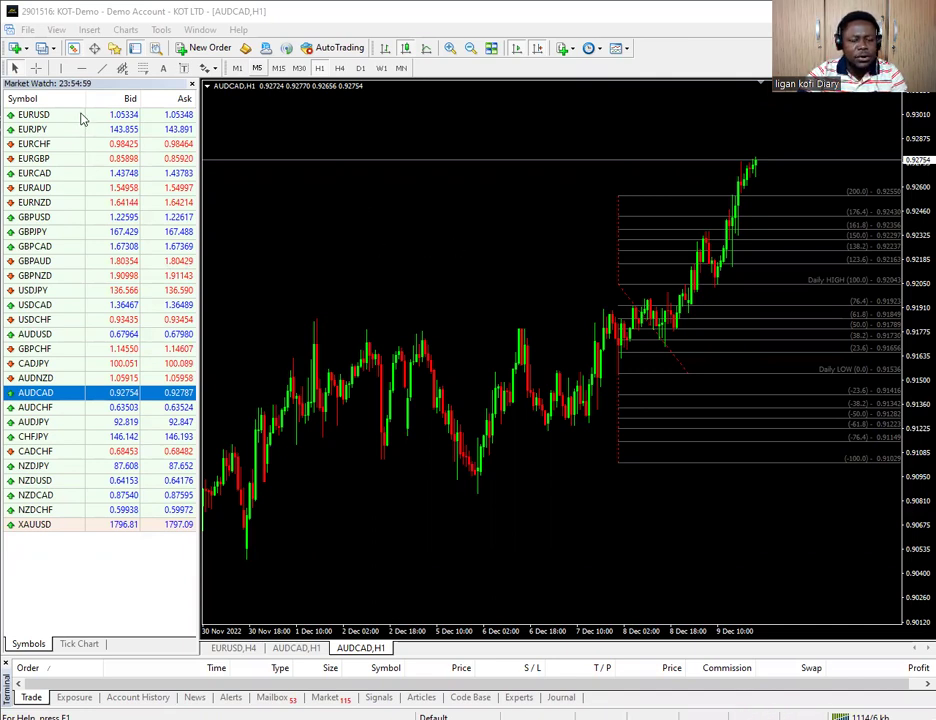
Review EURUSD, EURJPY, EURGBP and EURCAD one after another in the active H1 chart, ending with EURCHF loaded.
drag(83, 119, 479, 238)
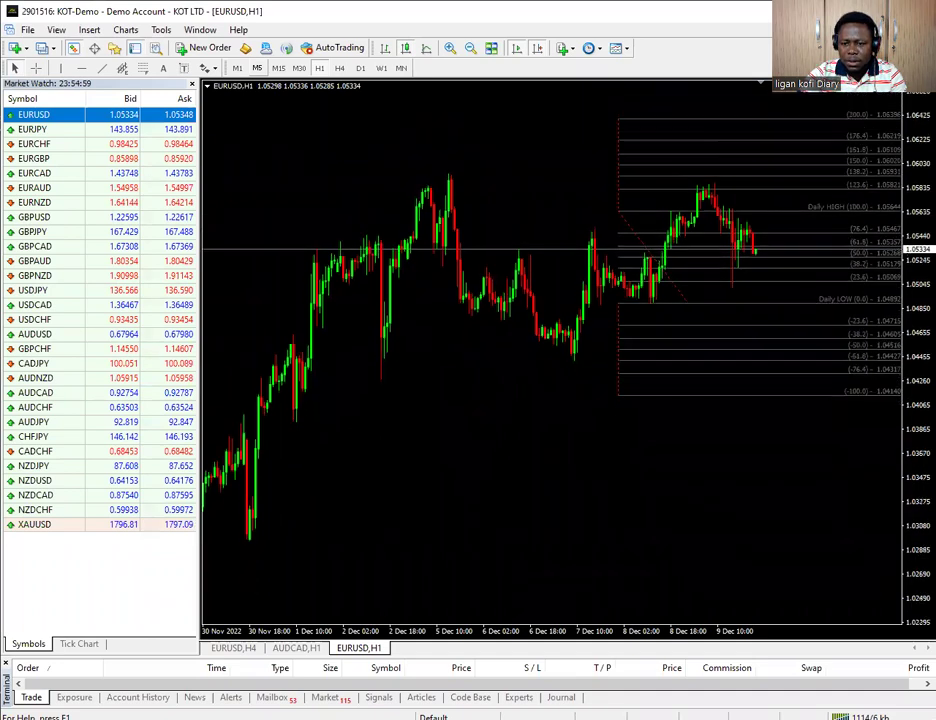
drag(40, 129, 432, 247)
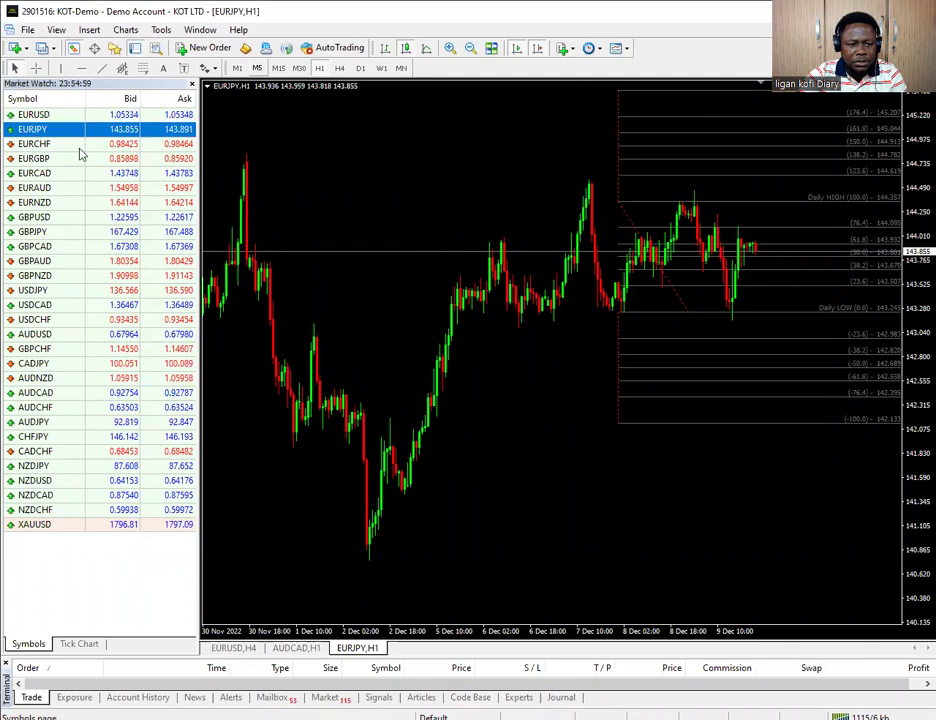
click(79, 148)
drag(77, 157, 539, 251)
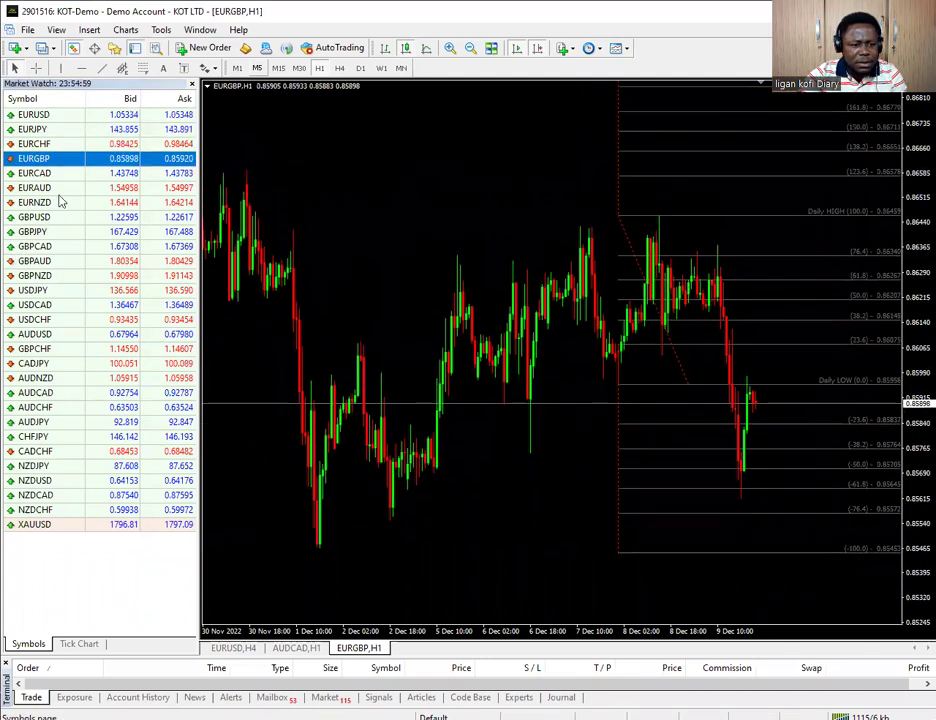
drag(64, 173, 622, 245)
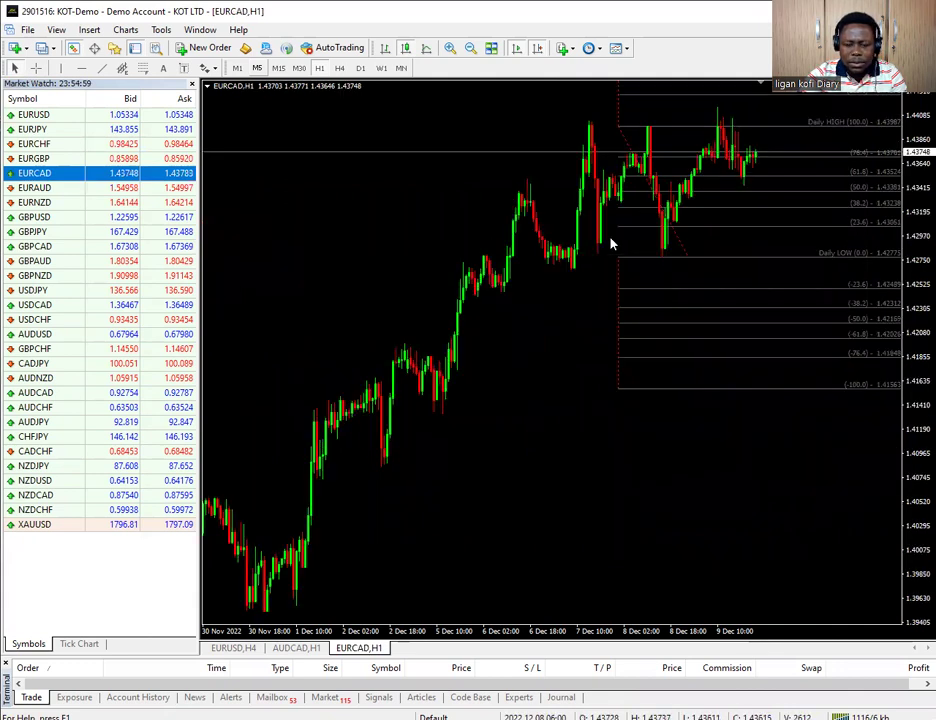
drag(69, 145, 660, 265)
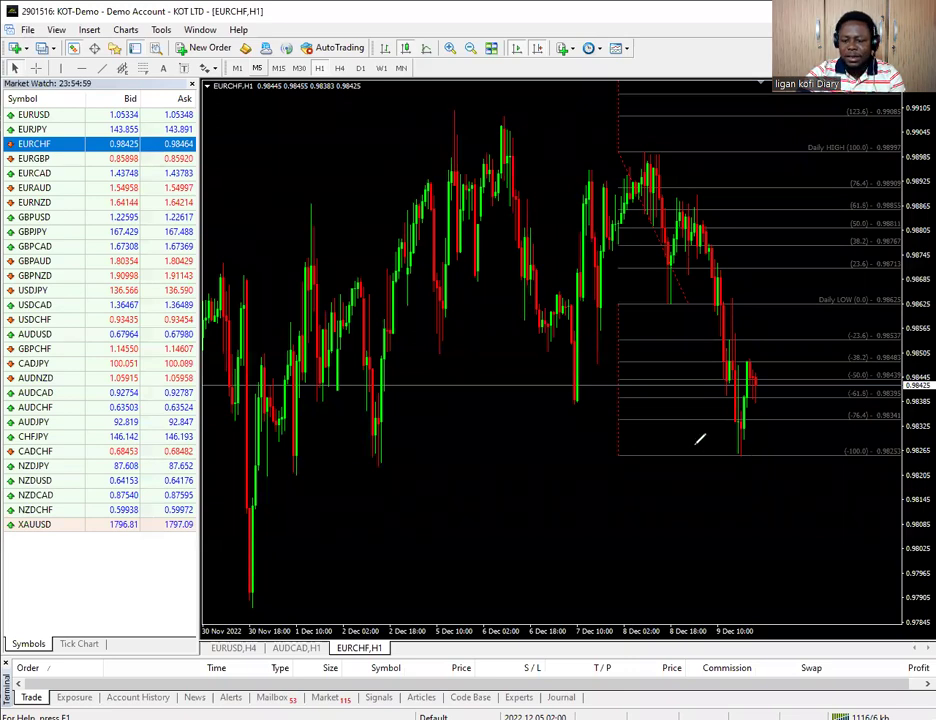
Highlight the -100.0 level where the EURCHF candles touch it, trace the Daily HIGH level, and clear the markings.
mouse_move(688, 459)
mouse_down()
mouse_move(771, 466)
mouse_move(709, 455)
mouse_move(768, 455)
mouse_move(641, 434)
mouse_up()
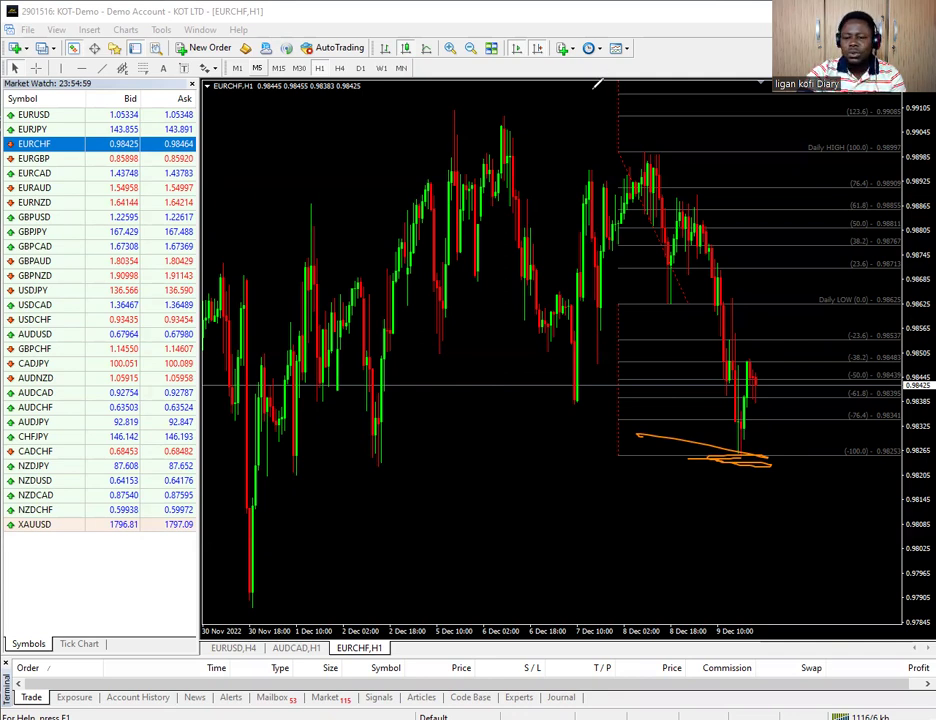
key(e)
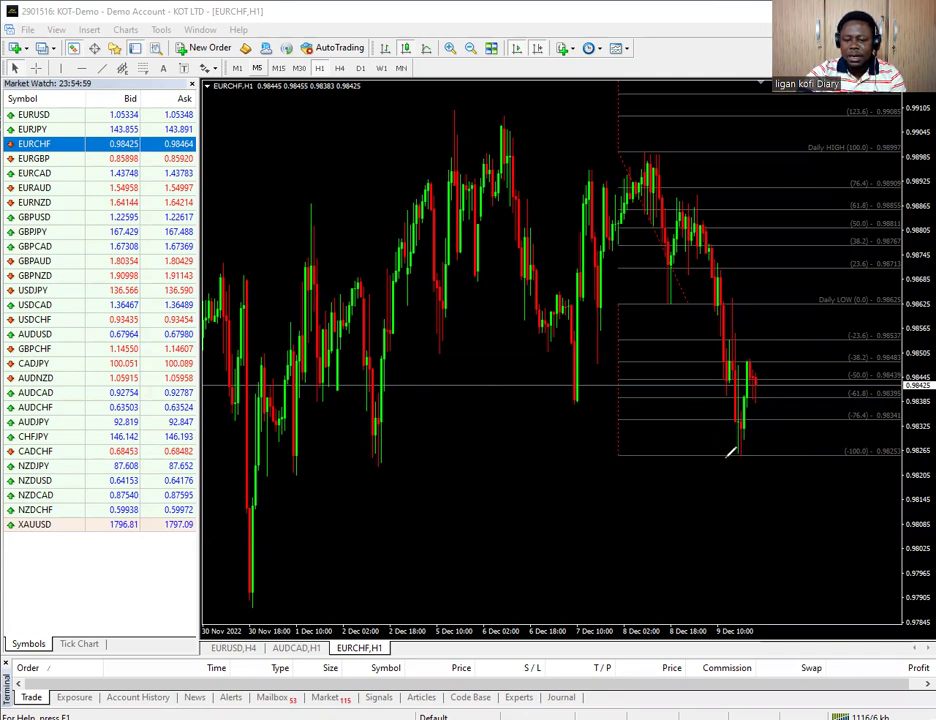
drag(724, 458, 779, 455)
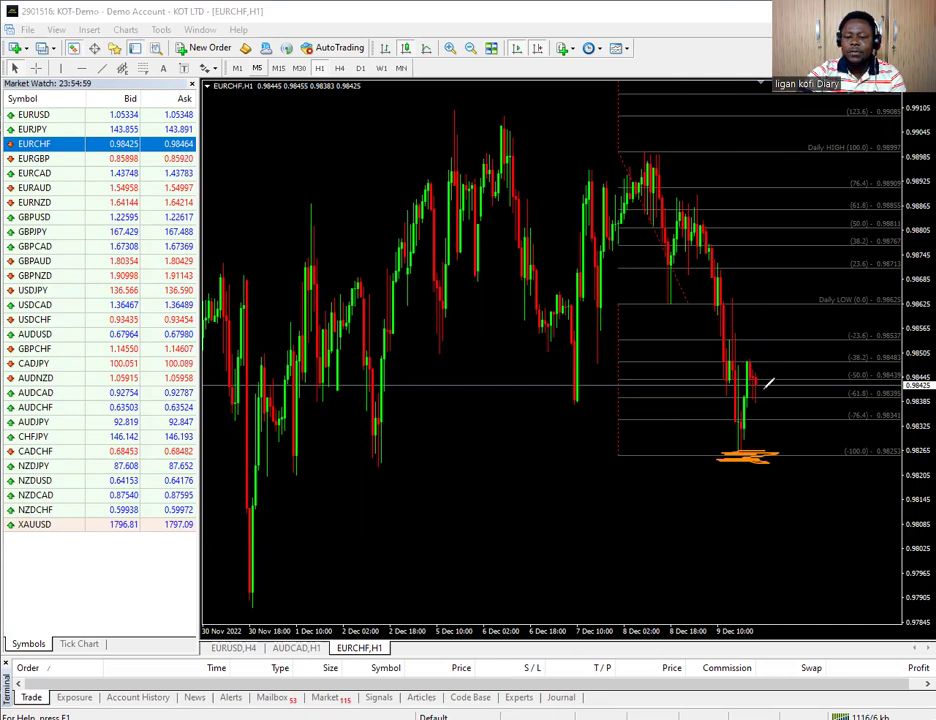
mouse_move(638, 148)
mouse_down()
mouse_move(886, 154)
mouse_move(804, 136)
mouse_move(680, 142)
mouse_up()
mouse_move(764, 132)
mouse_down()
mouse_move(721, 147)
mouse_move(880, 147)
mouse_move(645, 150)
mouse_up()
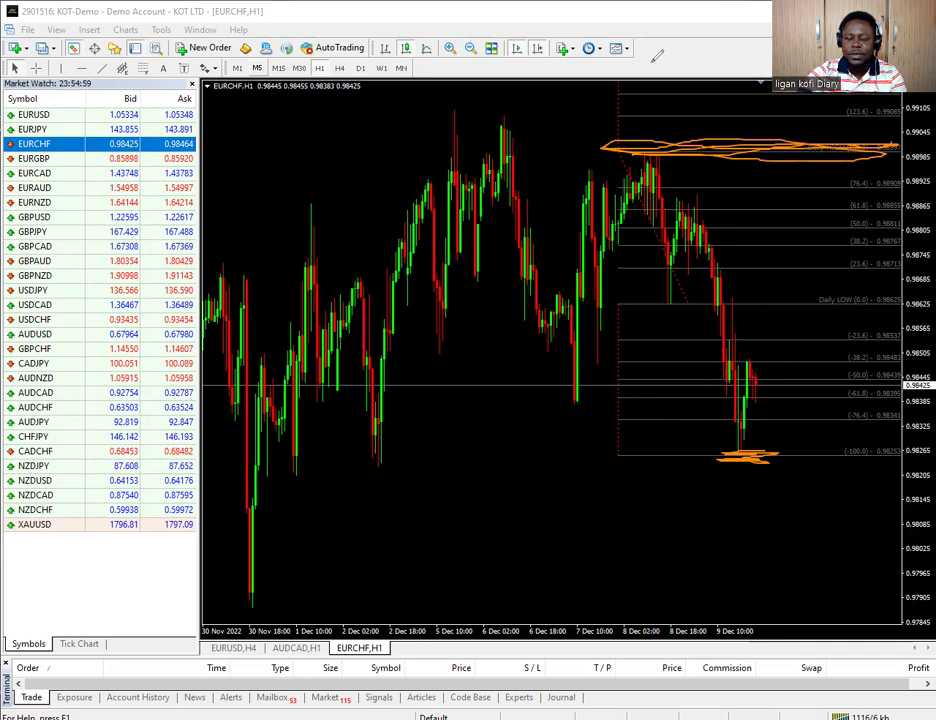
key(e)
Trace the Daily LOW and Daily HIGH levels on the EURCHF chart, and clear the markings.
mouse_move(716, 300)
mouse_down()
mouse_move(821, 313)
mouse_move(900, 309)
mouse_up()
mouse_move(750, 300)
mouse_down()
mouse_move(607, 299)
mouse_move(753, 300)
mouse_up()
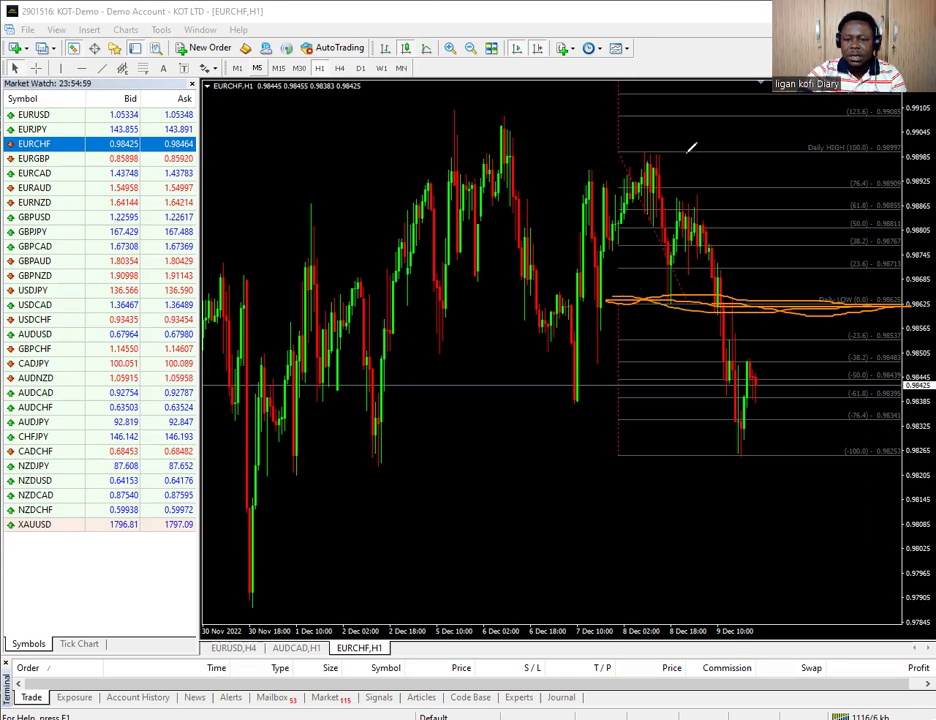
mouse_move(618, 156)
mouse_down()
mouse_move(905, 155)
mouse_move(610, 150)
mouse_move(700, 153)
mouse_up()
mouse_move(764, 139)
mouse_down()
mouse_move(905, 136)
mouse_move(606, 147)
mouse_up()
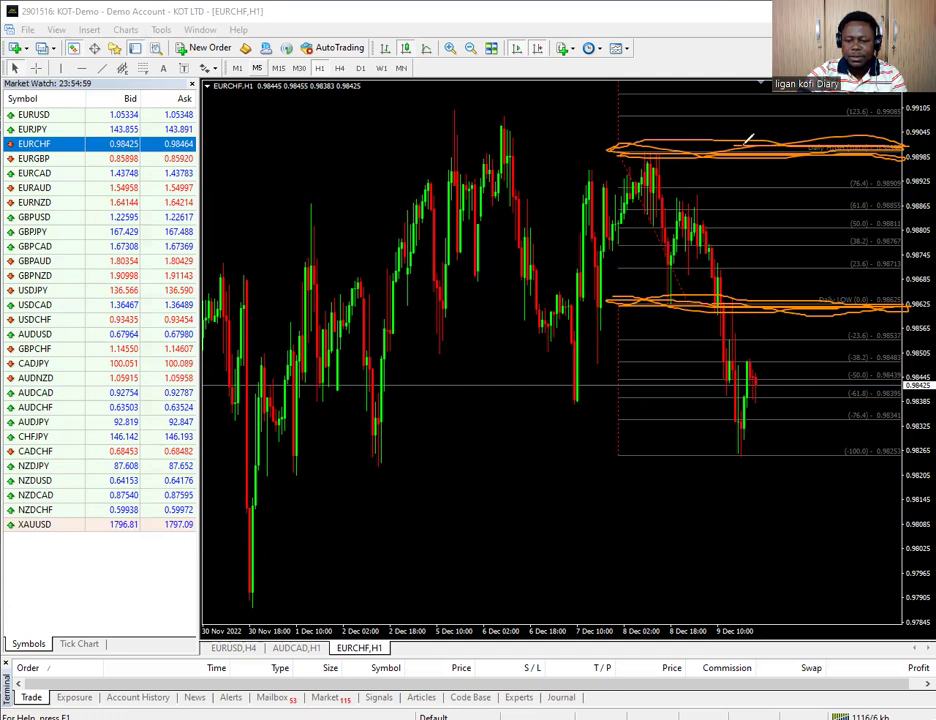
key(e)
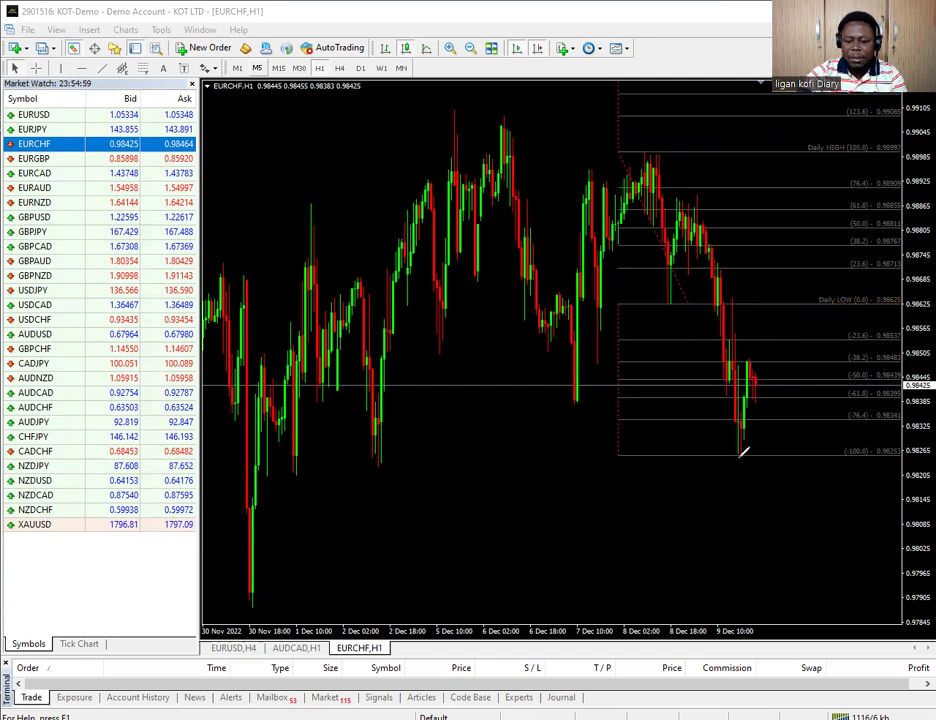
Mark the EURCHF low at the -100.0 level, draw horizontal strokes well below it near 0.97965, and clear the markings.
drag(741, 455, 744, 451)
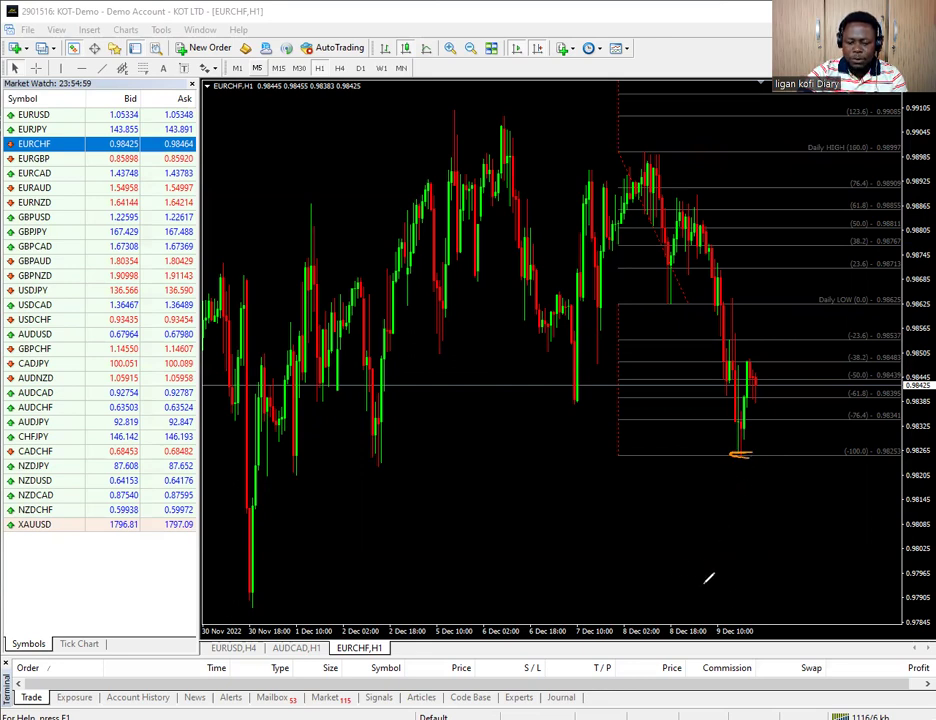
mouse_move(699, 573)
mouse_down()
mouse_move(836, 576)
mouse_move(687, 579)
mouse_up()
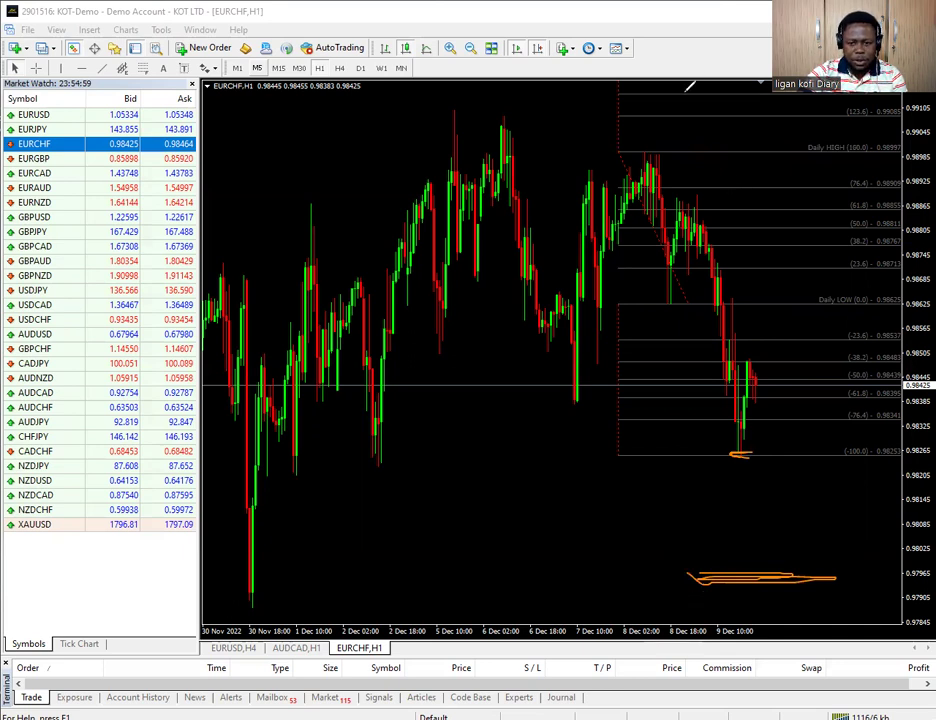
key(Escape)
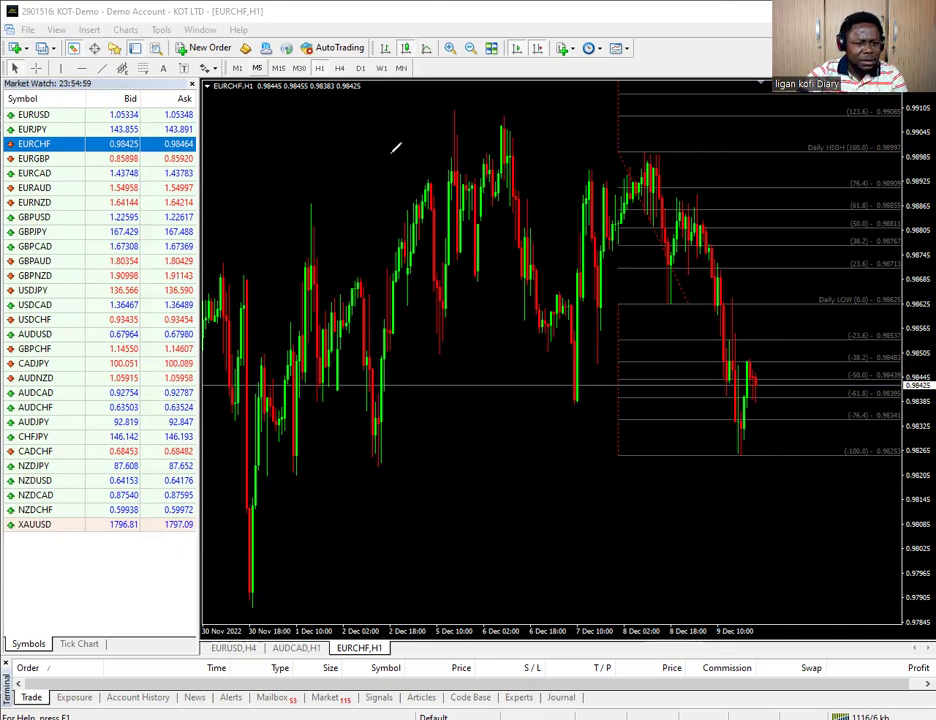
Review EURCAD, EURAUD and EURNZD in the active H1 chart, compressing the EURNZD price scale to show all levels from 200.0 to -100.0.
drag(86, 177, 240, 207)
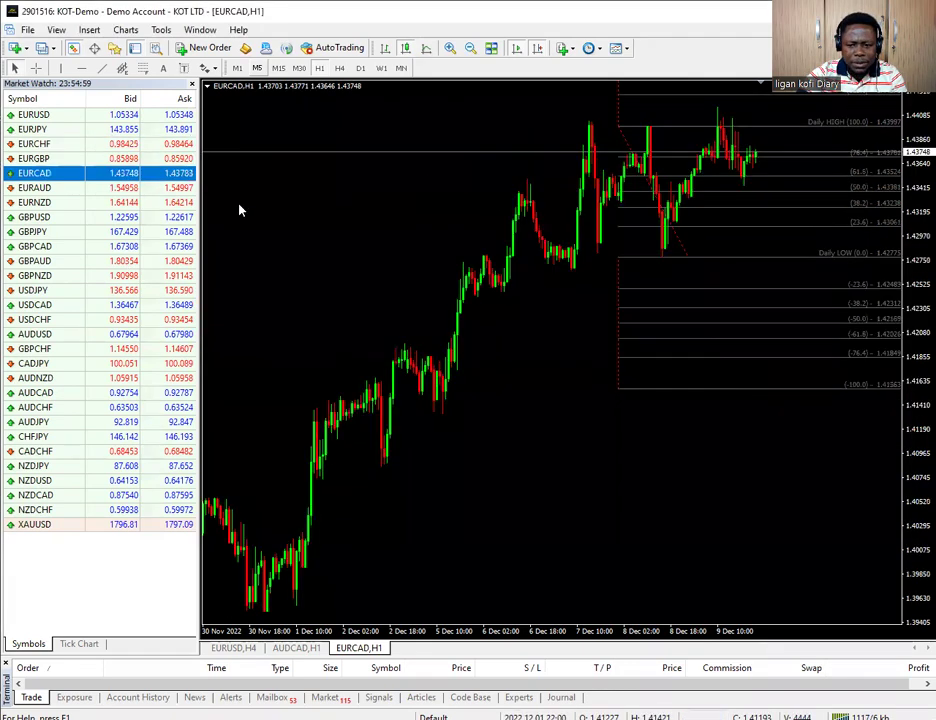
drag(98, 190, 481, 285)
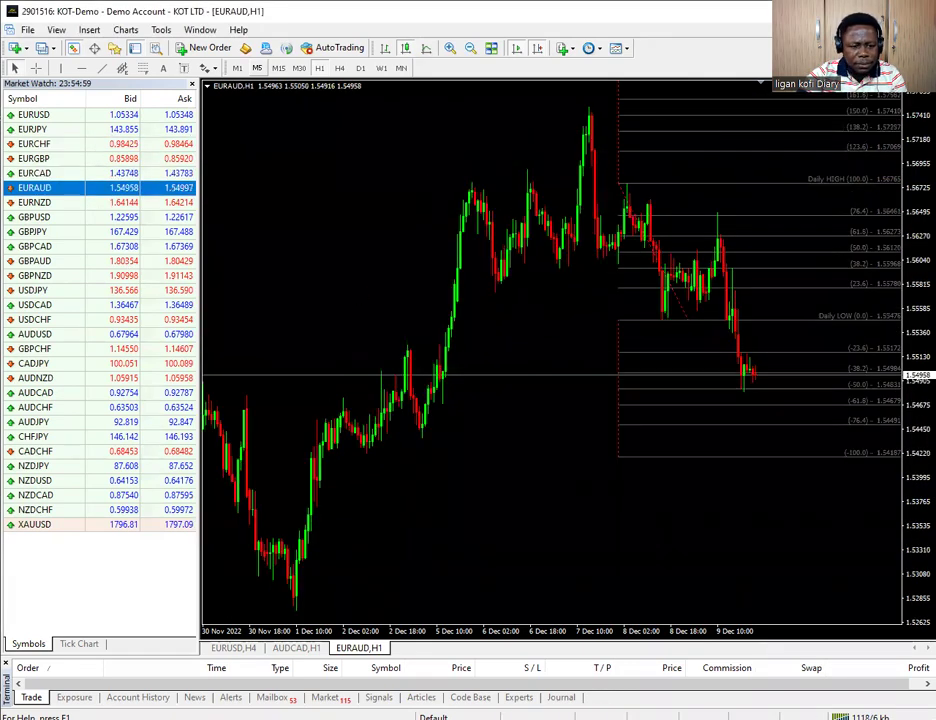
drag(79, 202, 825, 209)
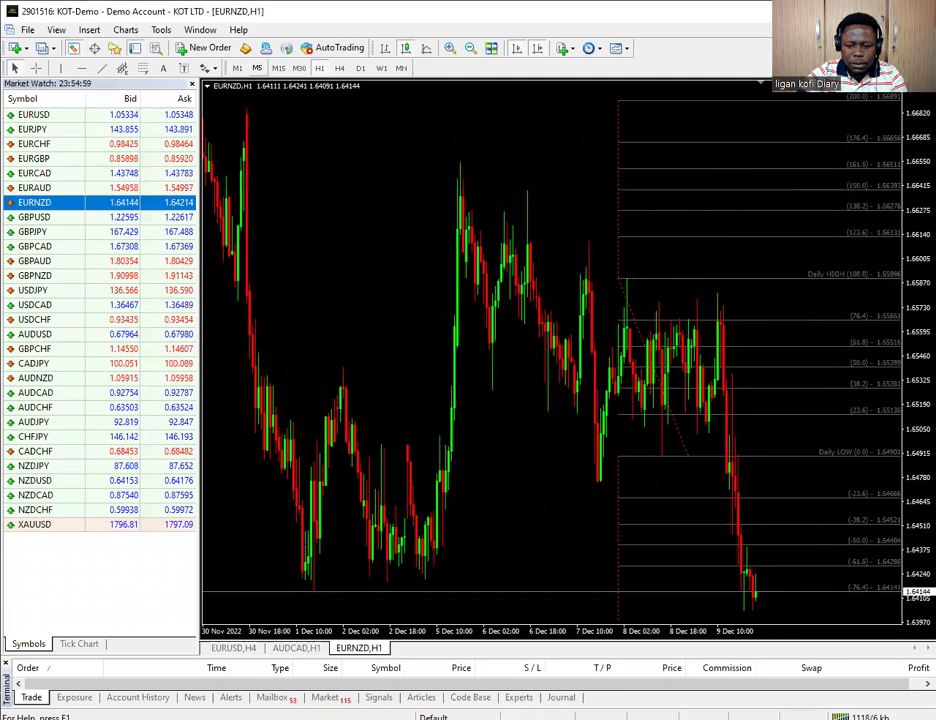
drag(918, 300, 722, 516)
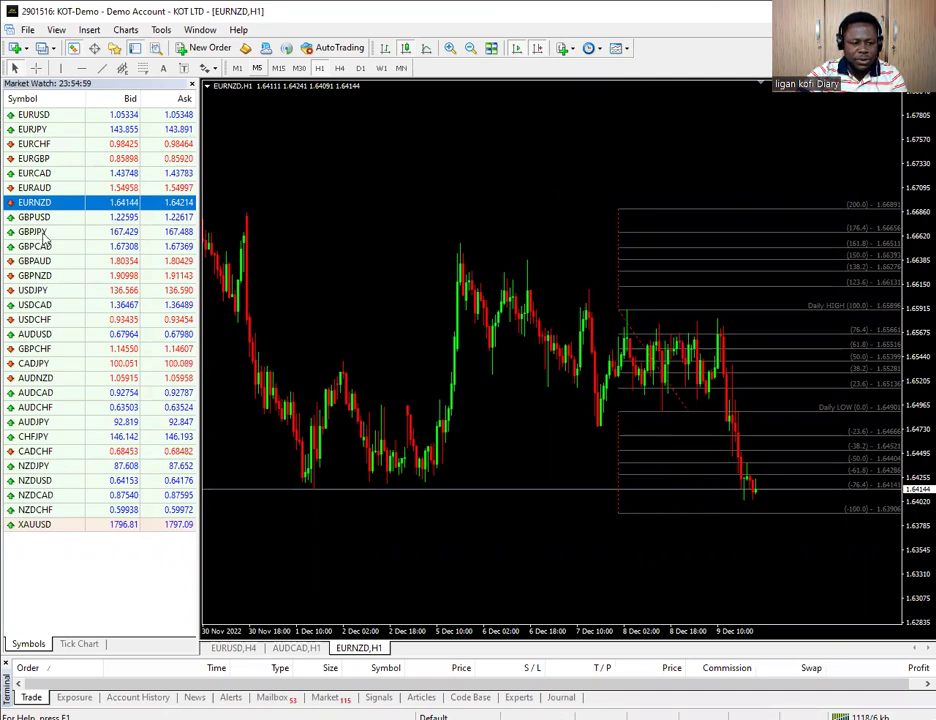
Load the GBPUSD symbol into the active EURNZD H1 chart.
click(113, 216)
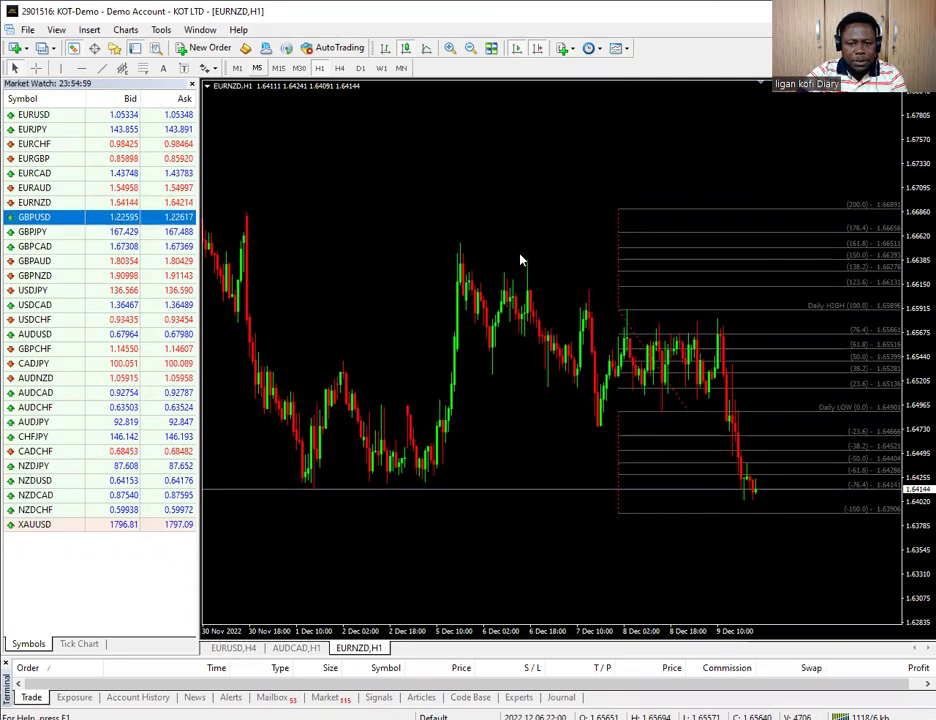
drag(30, 216, 538, 262)
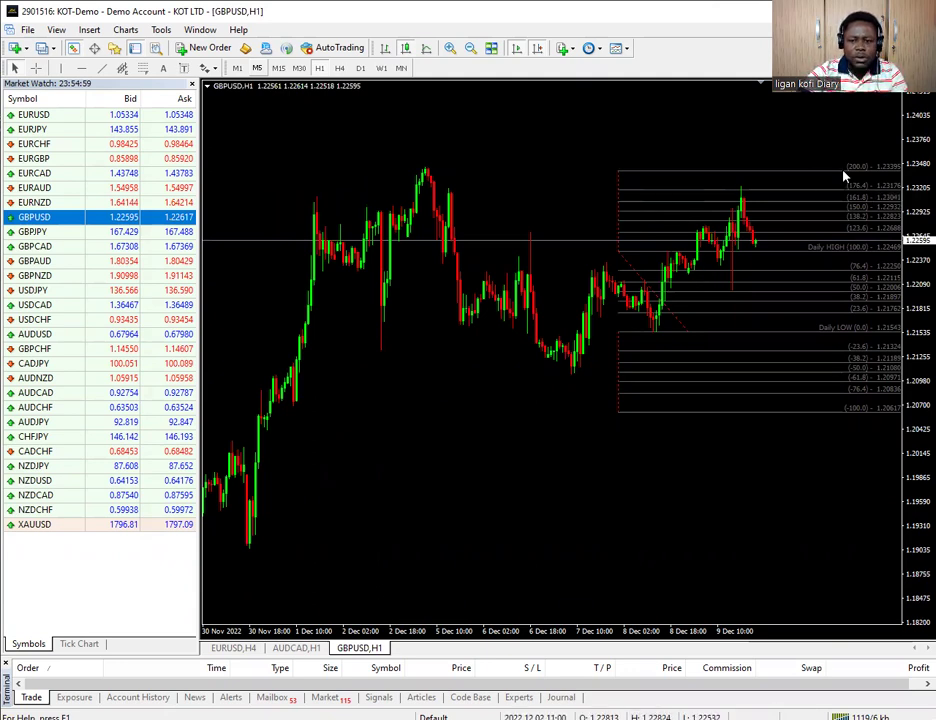
Trace the GBPUSD 176.4 level, mark the 200.0 level above the latest peak, and clear the markings.
key(ctrl+2)
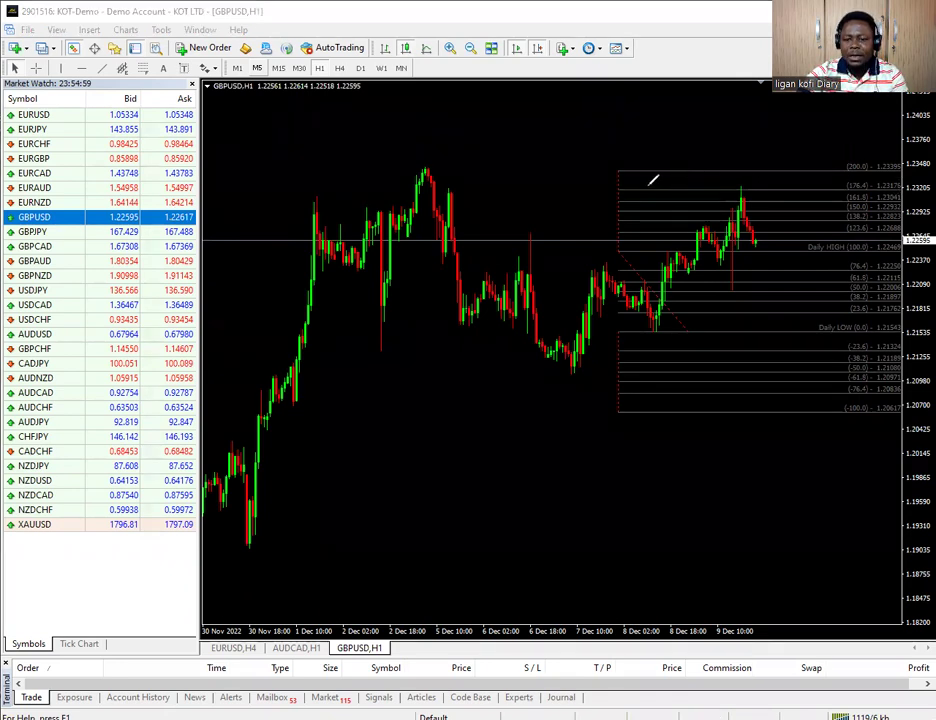
drag(620, 188, 890, 186)
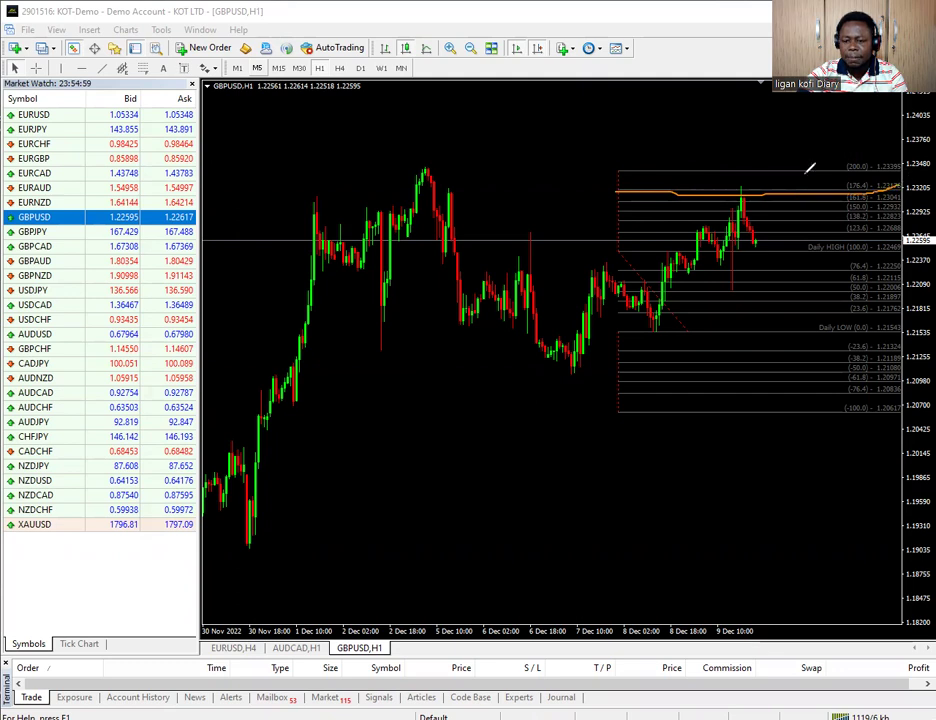
drag(618, 188, 900, 187)
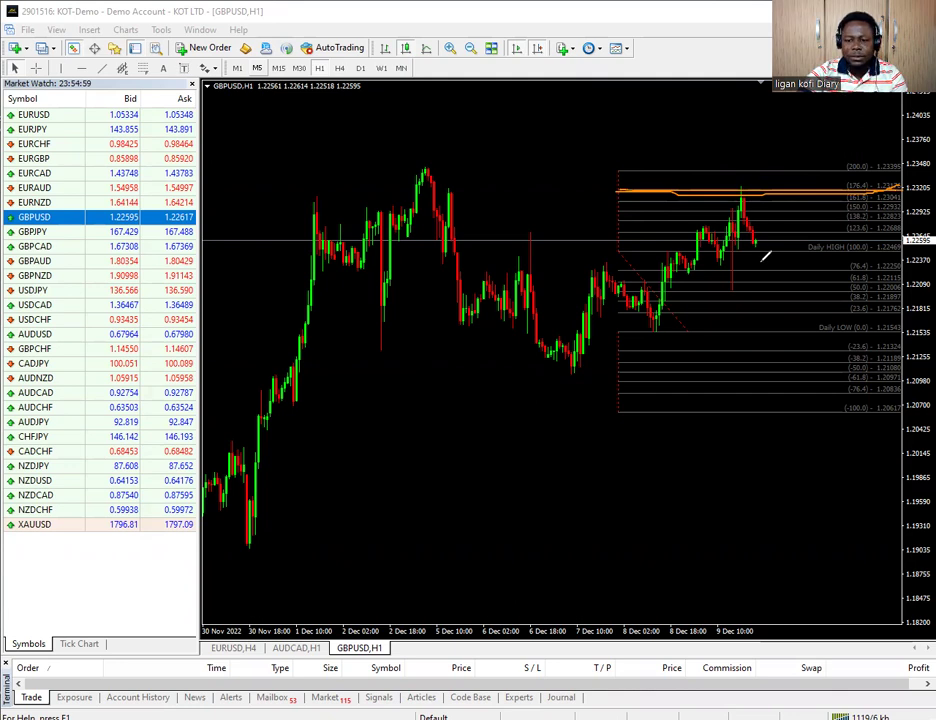
mouse_move(739, 168)
mouse_down()
mouse_move(762, 169)
mouse_move(729, 168)
mouse_move(762, 175)
mouse_up()
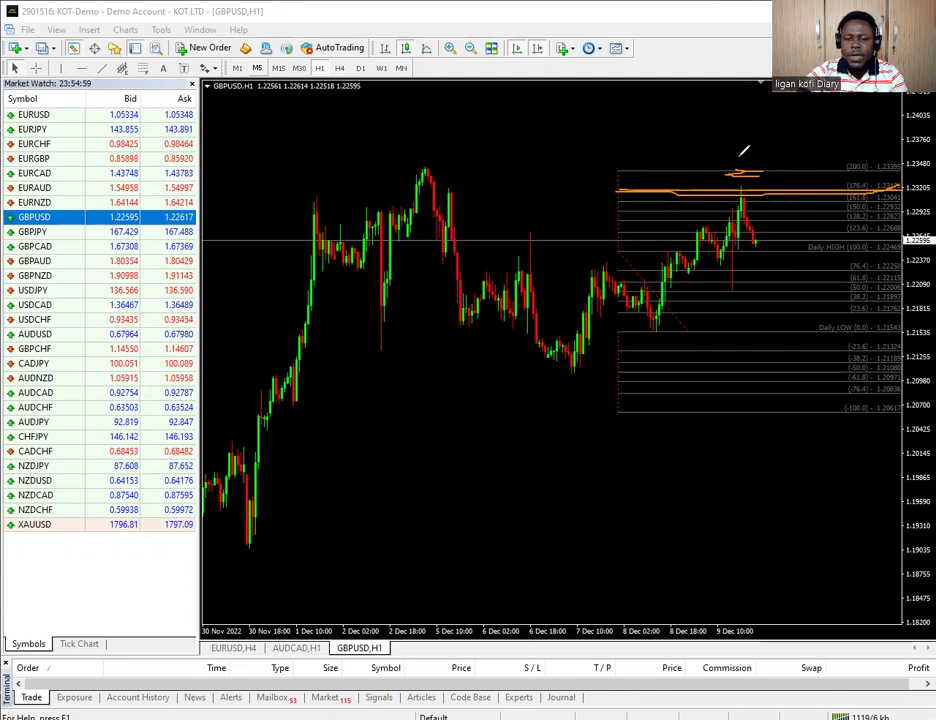
key(e)
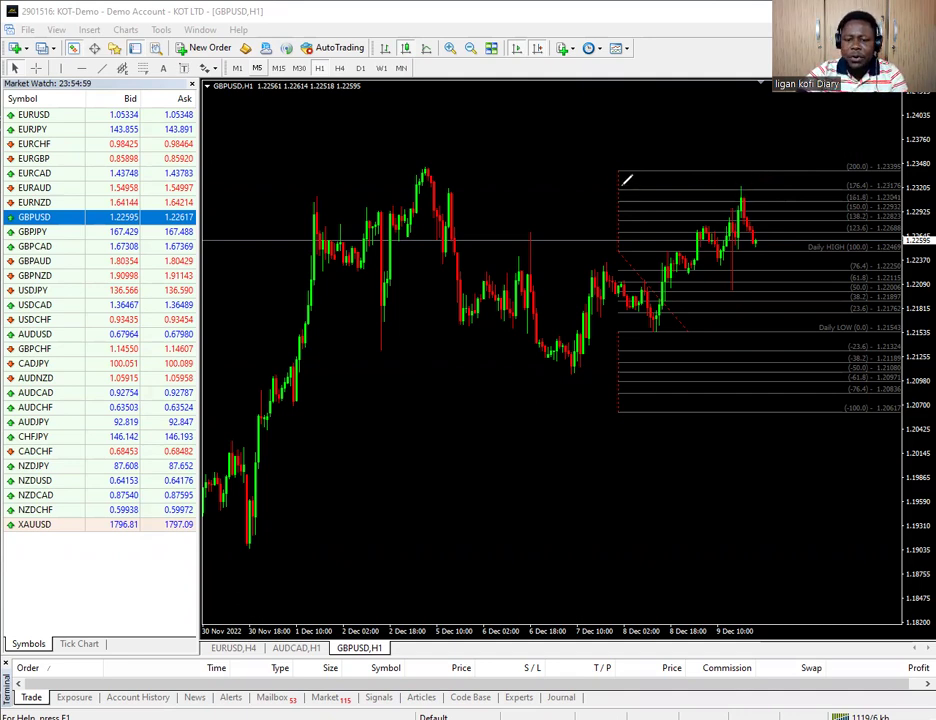
Mark short strokes on the GBPUSD 200.0 level and on the 176.4 level at the latest peak.
drag(731, 170, 757, 170)
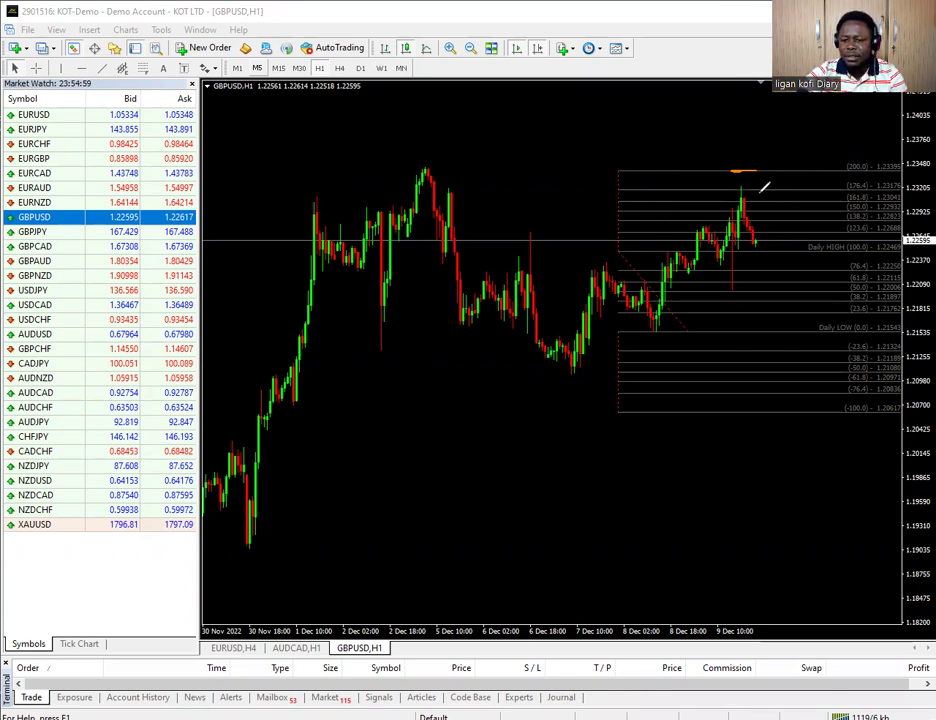
drag(752, 189, 736, 190)
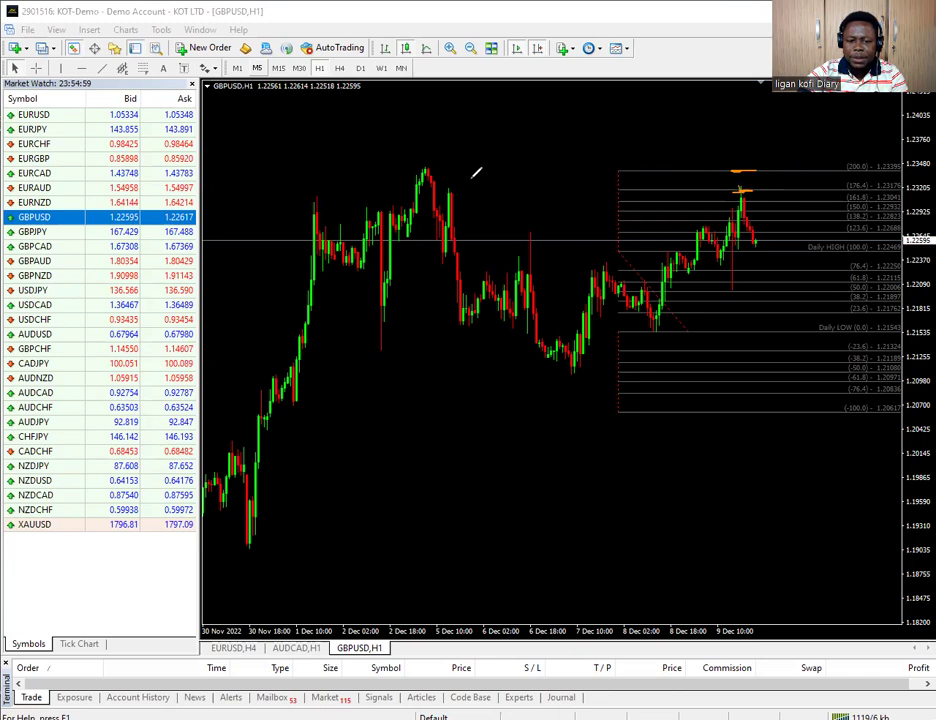
Circle the two earlier GBPUSD swing highs around 5 Dec, retrace the lower one, and clear all markings.
mouse_move(457, 192)
mouse_down()
mouse_move(469, 193)
mouse_move(451, 184)
mouse_up()
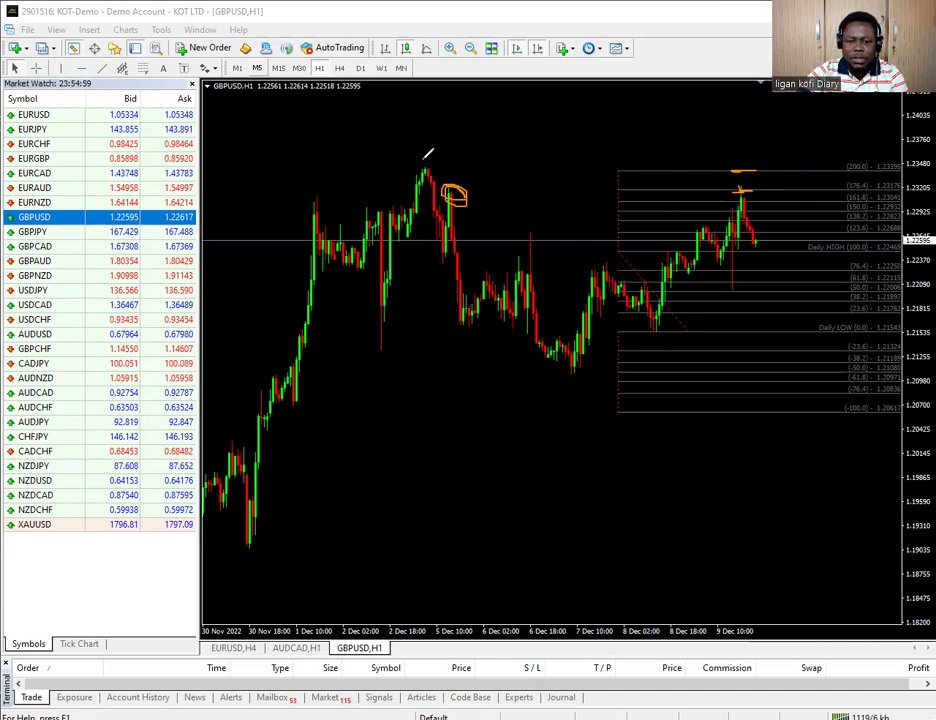
mouse_move(428, 160)
mouse_down()
mouse_move(420, 168)
mouse_move(426, 158)
mouse_up()
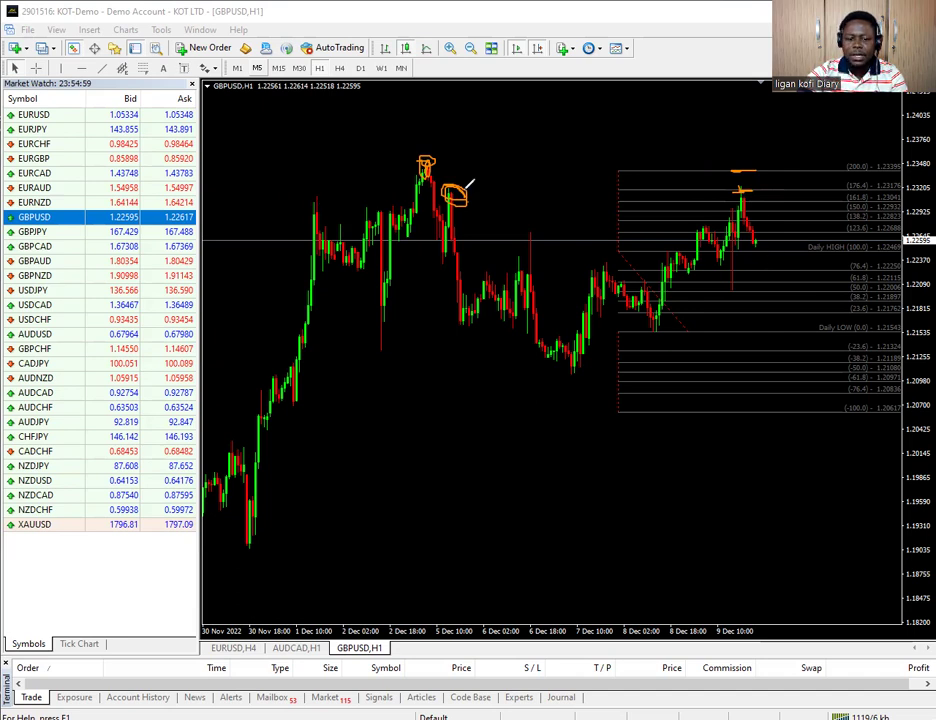
mouse_move(456, 187)
mouse_down()
mouse_move(460, 200)
mouse_move(456, 188)
mouse_up()
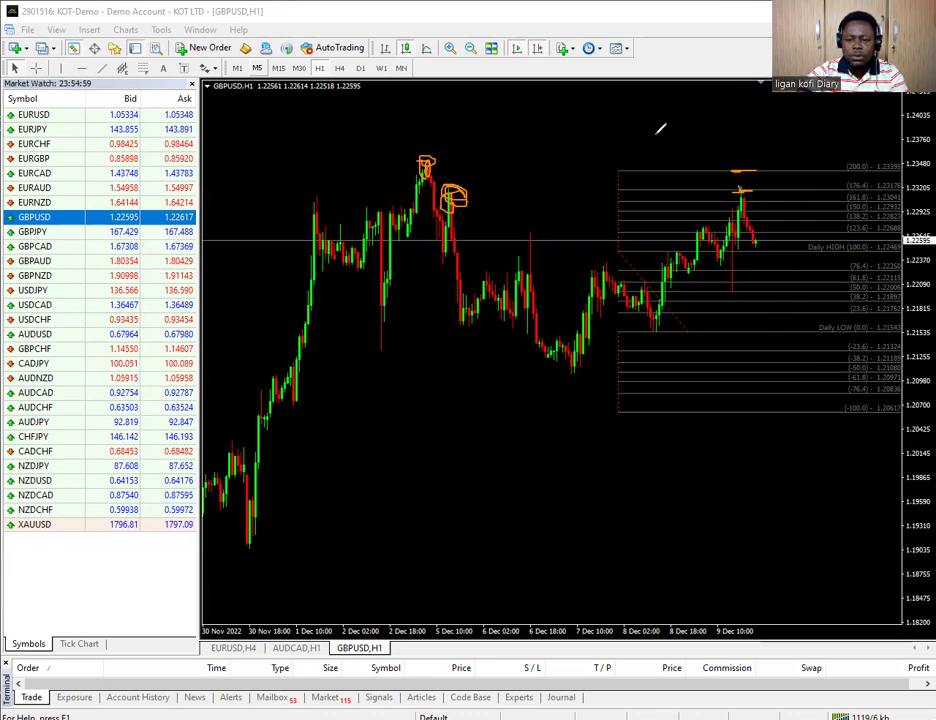
key(e)
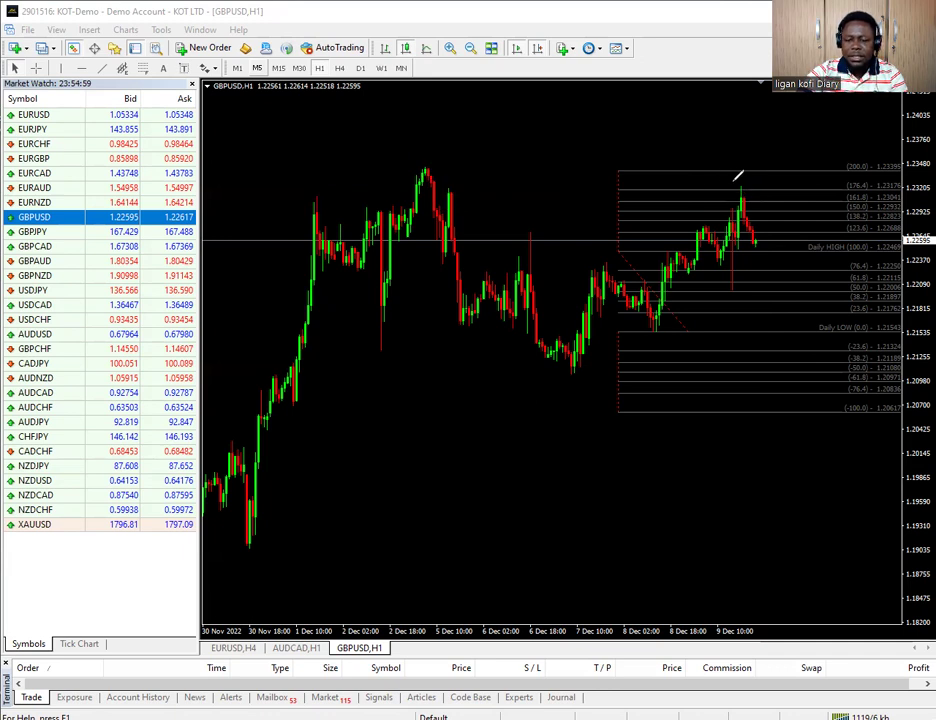
Scribble over the GBPUSD 176.4 level at the latest peak and just below the -76.4 level, and clear the marks.
drag(746, 187, 739, 185)
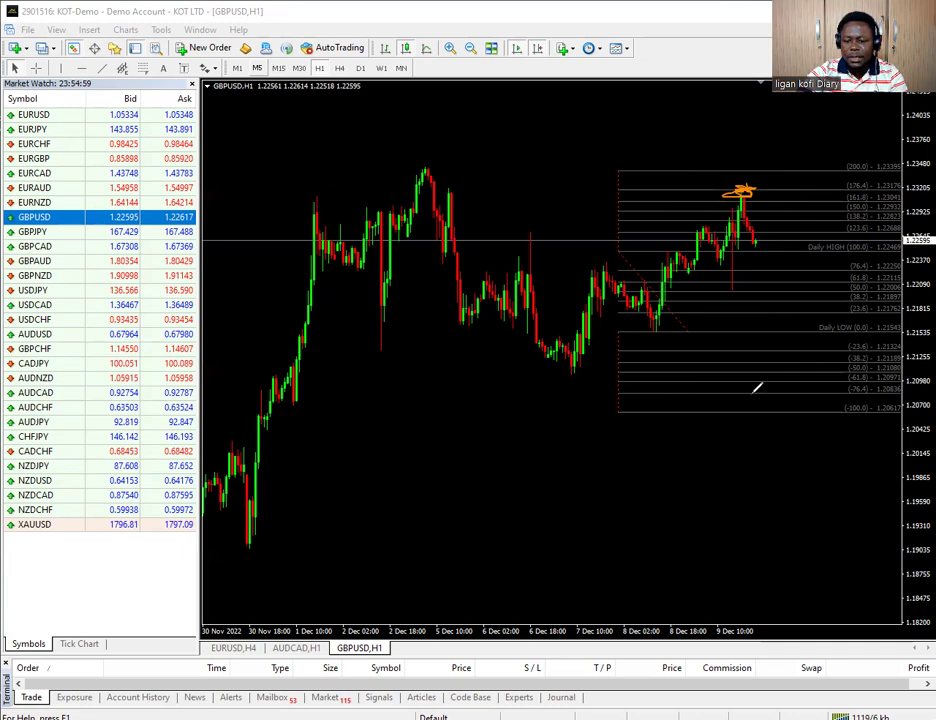
mouse_move(770, 393)
mouse_down()
mouse_move(745, 386)
mouse_move(787, 404)
mouse_move(752, 386)
mouse_move(785, 391)
mouse_up()
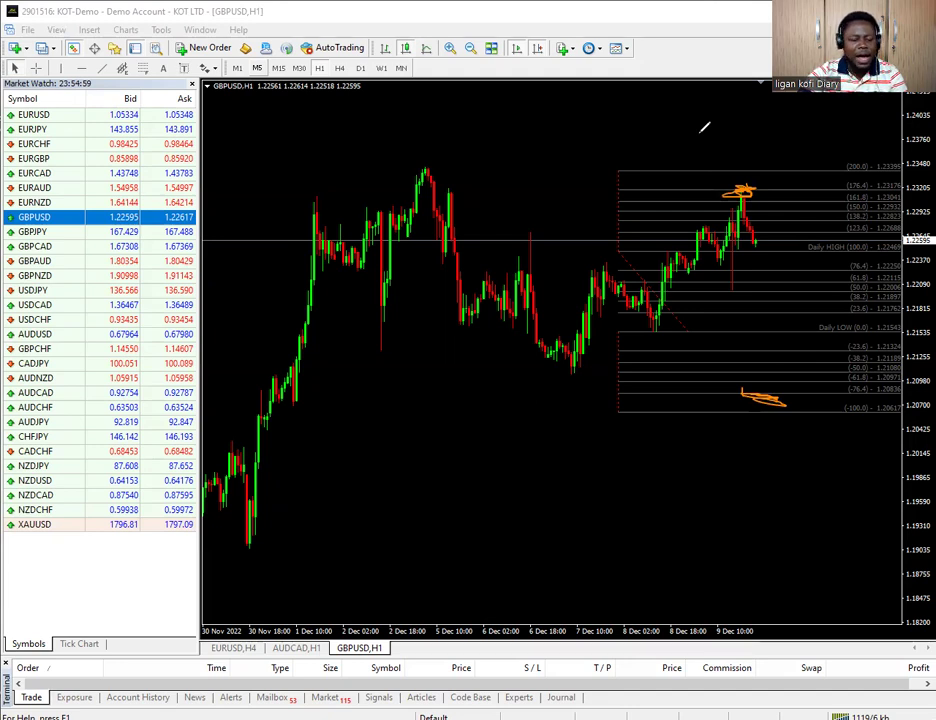
key(e)
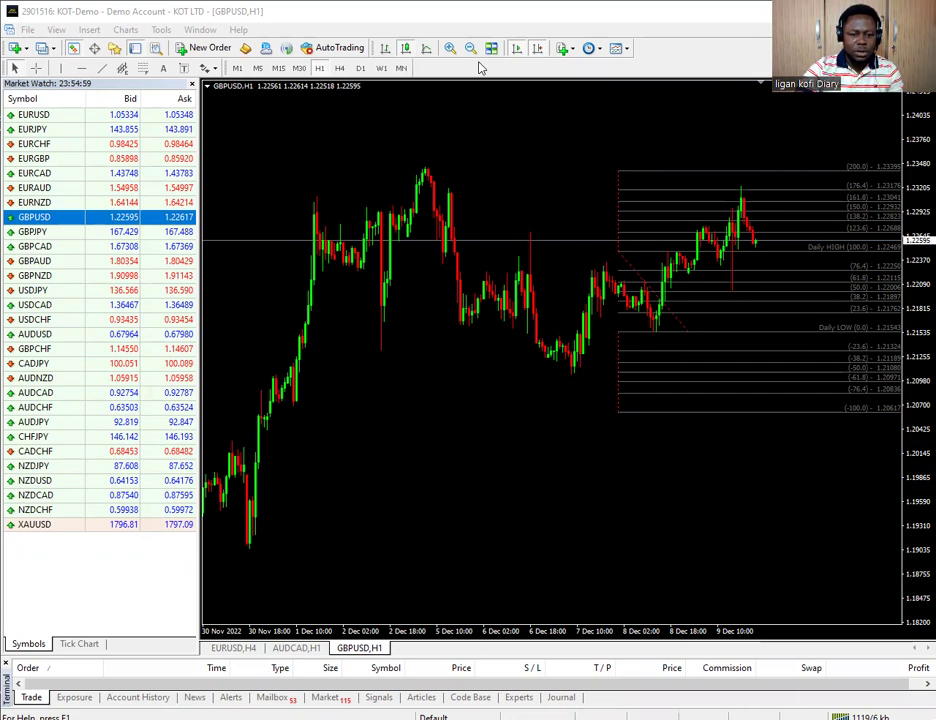
Trace the GBPUSD Daily HIGH and Daily LOW levels, circle where the 8 Dec price touches each, and clear the markings.
drag(618, 252, 906, 255)
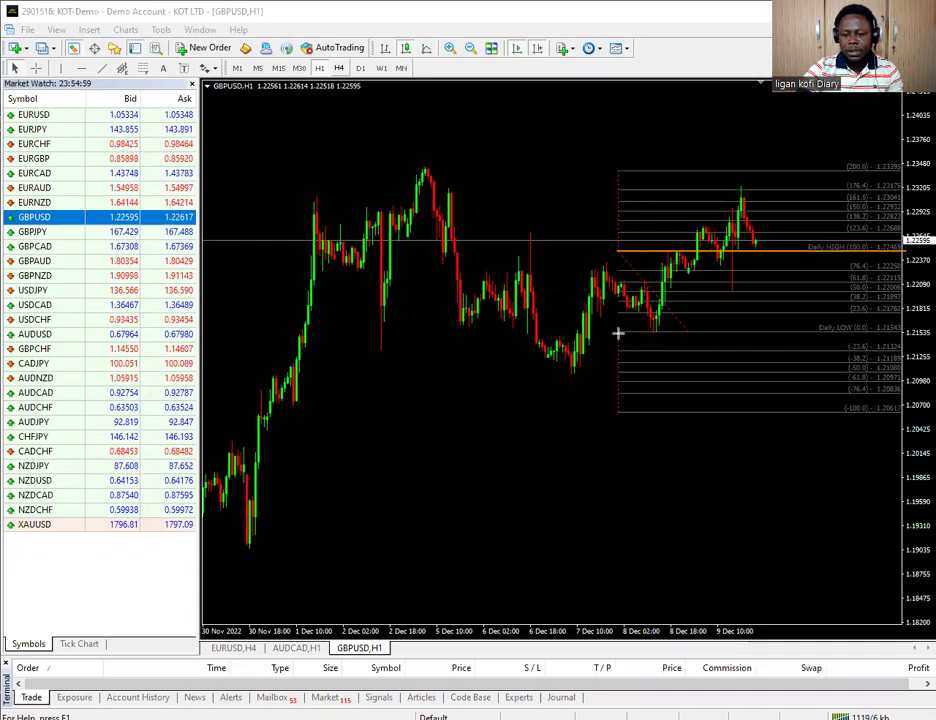
drag(618, 328, 902, 329)
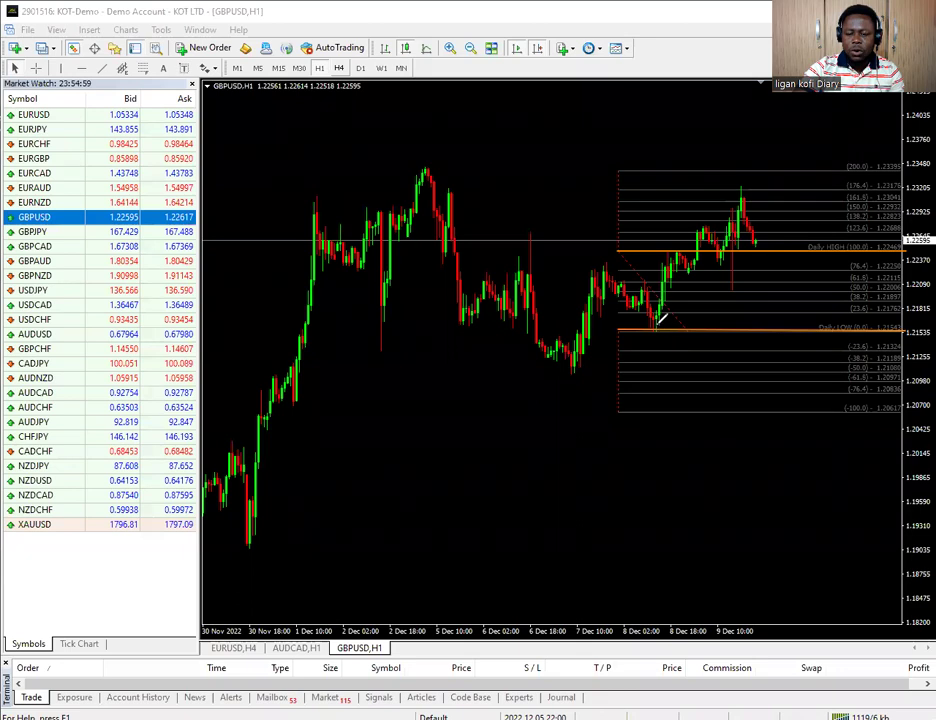
drag(657, 320, 659, 314)
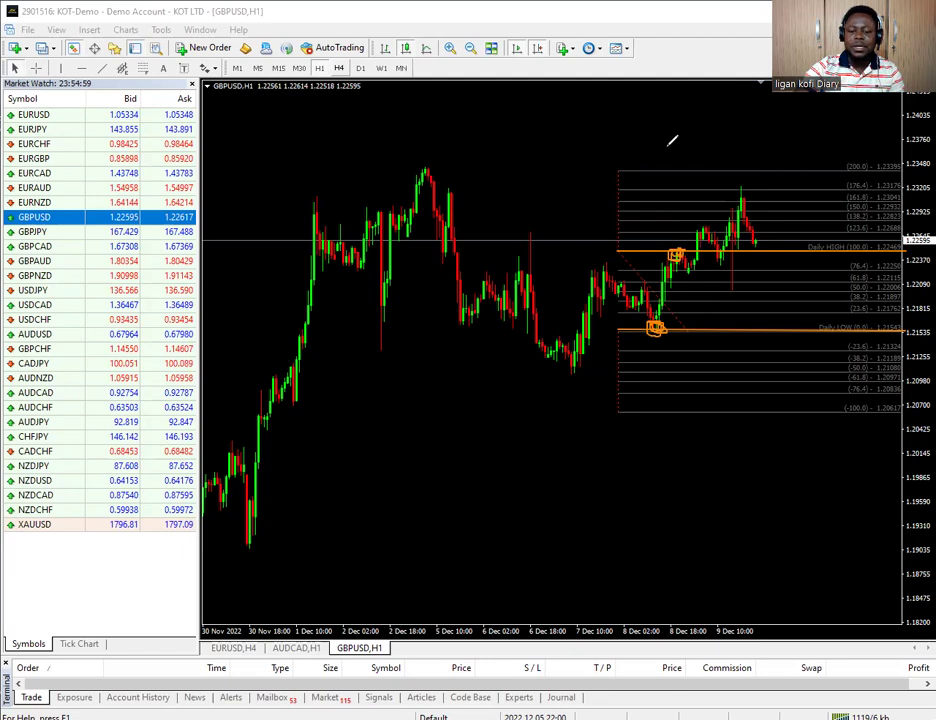
click(242, 194)
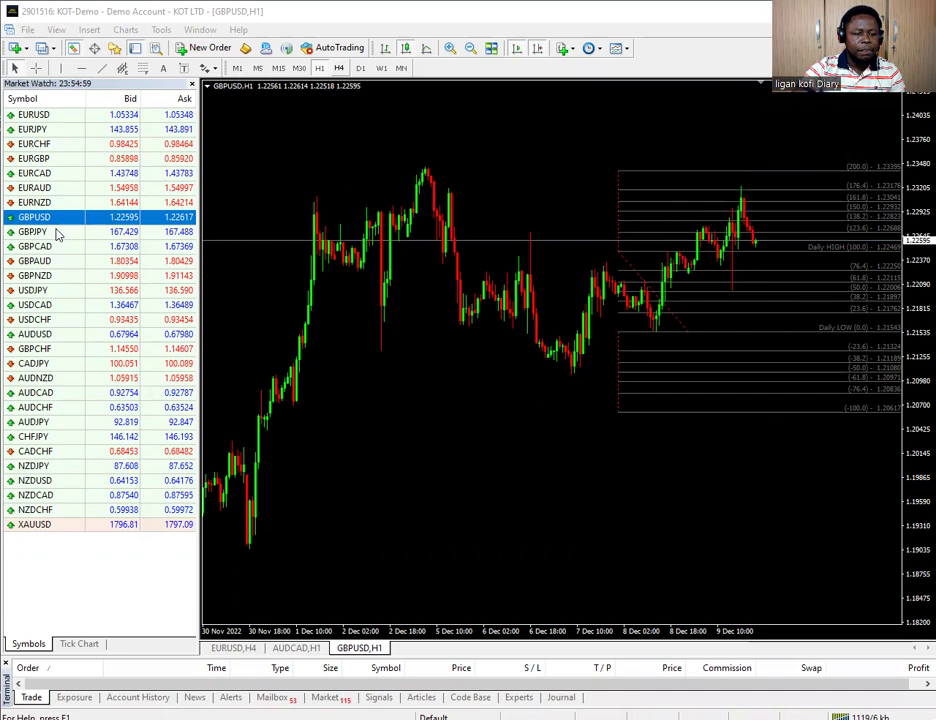
Load GBPJPY into the active H1 chart and temporarily mark its Daily LOW and Daily HIGH levels and the 8 Dec peaks at the high.
drag(33, 231, 549, 217)
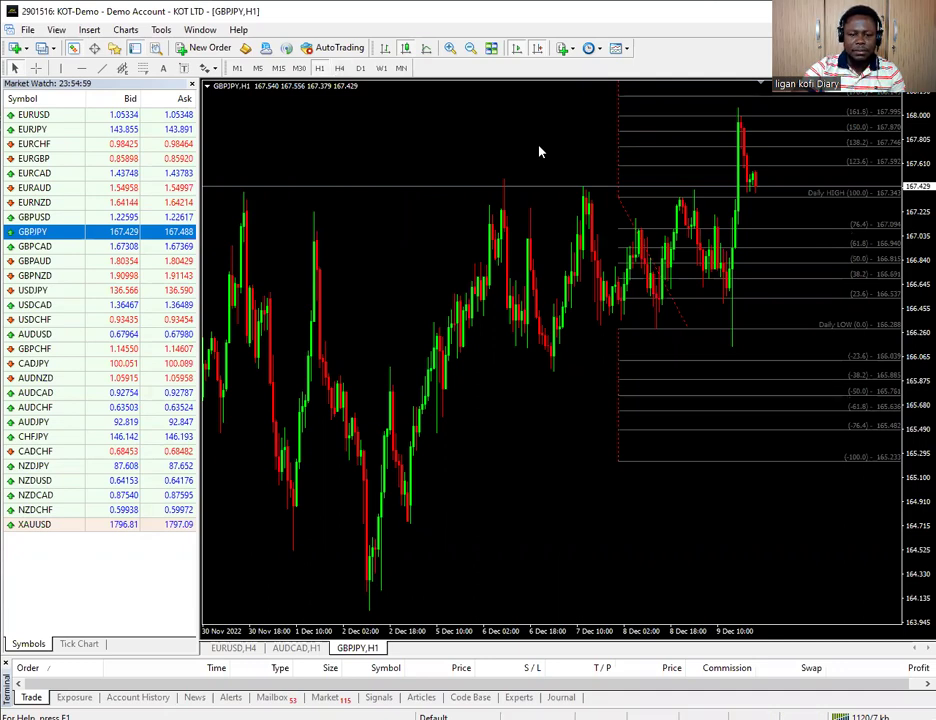
drag(617, 327, 900, 328)
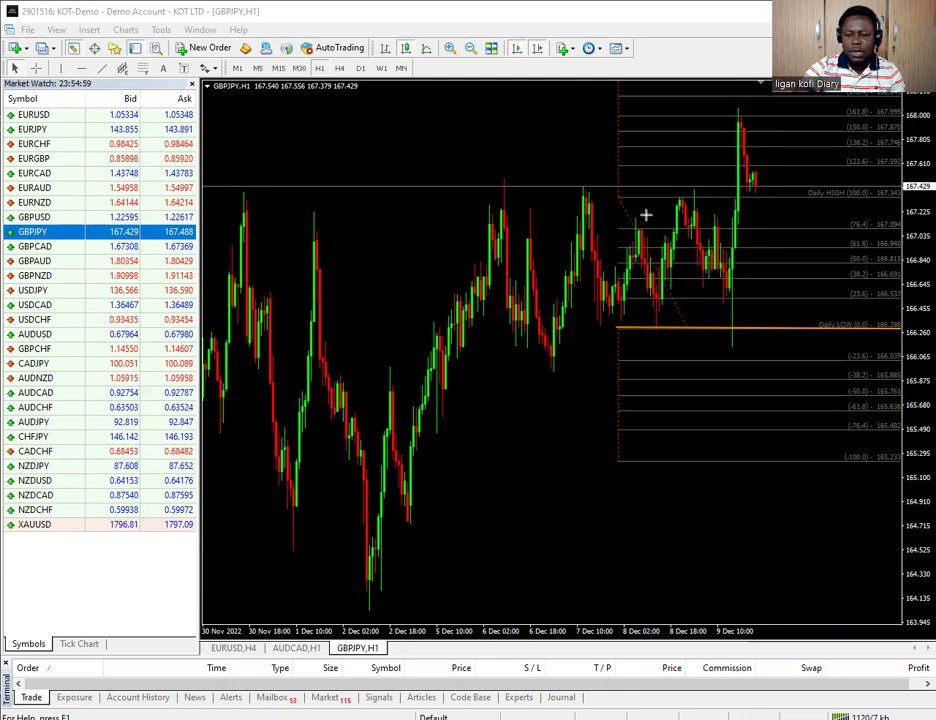
drag(618, 197, 907, 198)
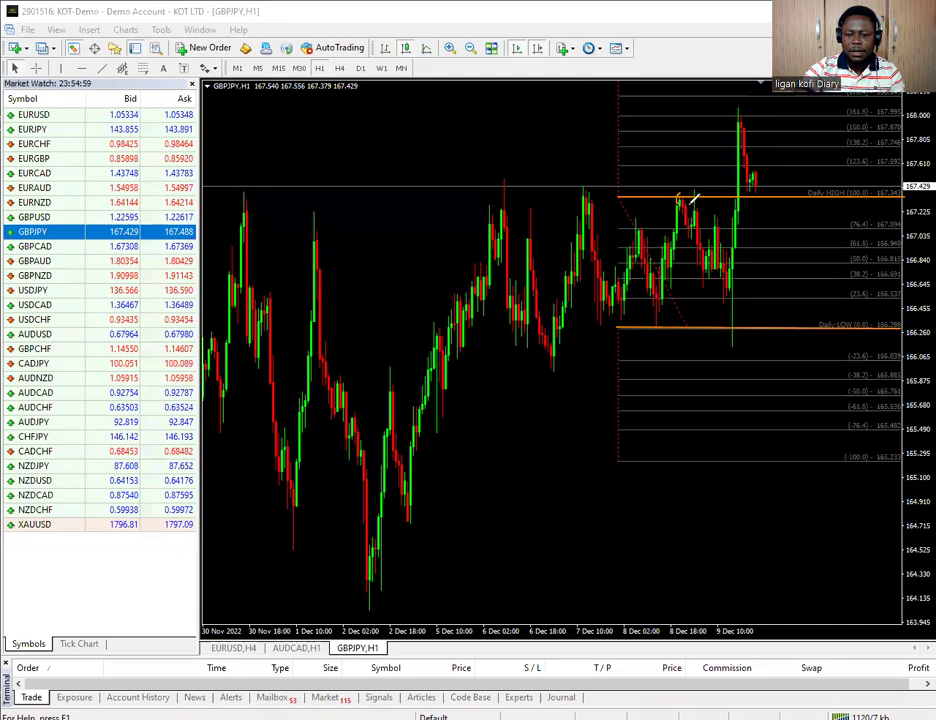
click(688, 198)
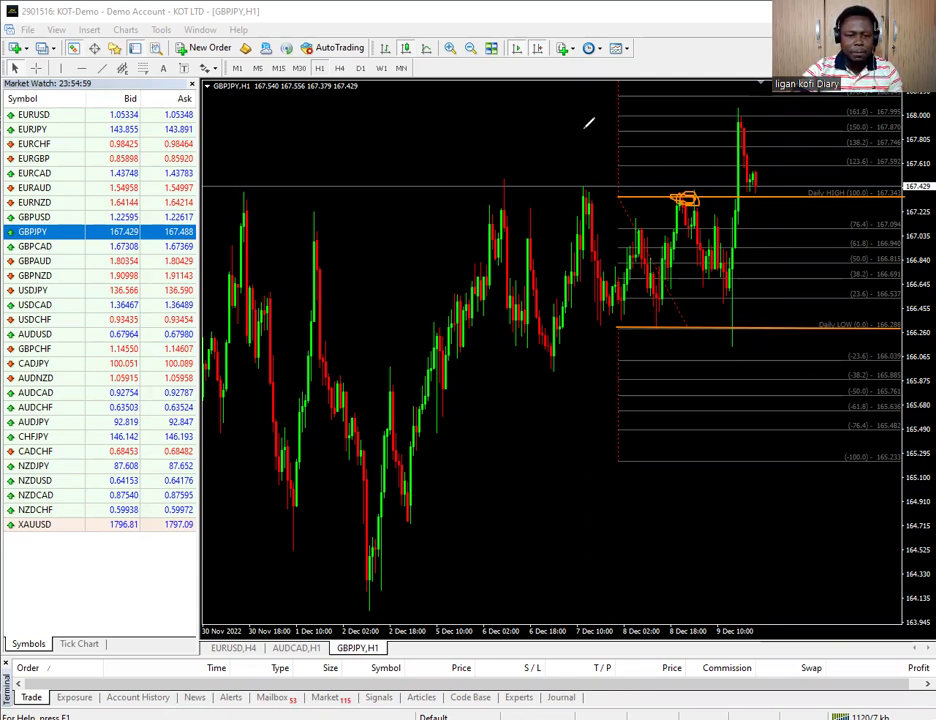
key(Escape)
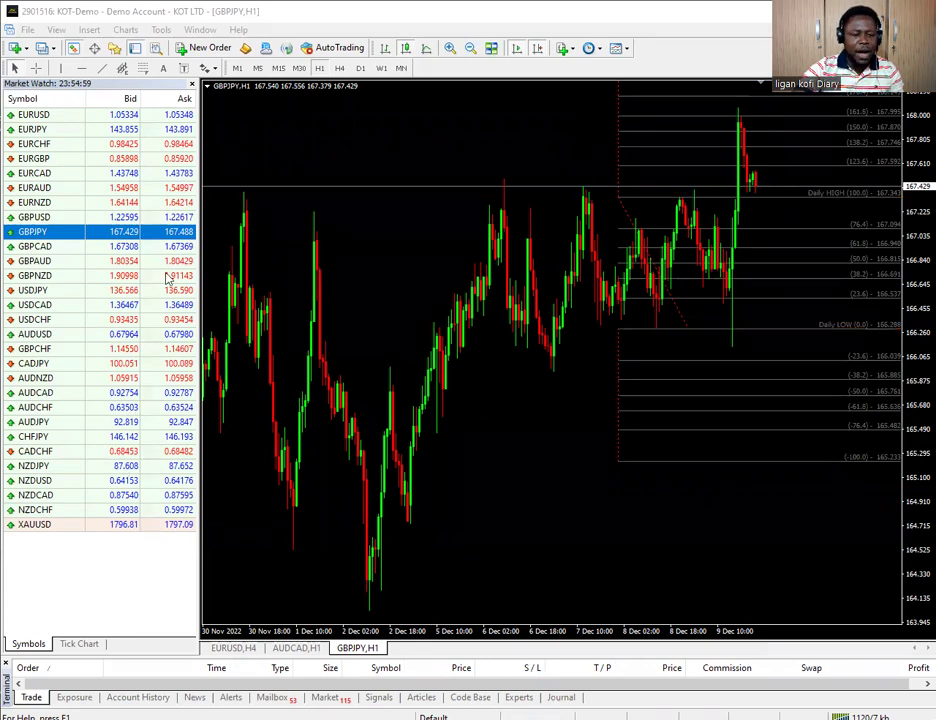
Load USDJPY and USDCAD in turn into the active H1 chart.
drag(73, 293, 561, 210)
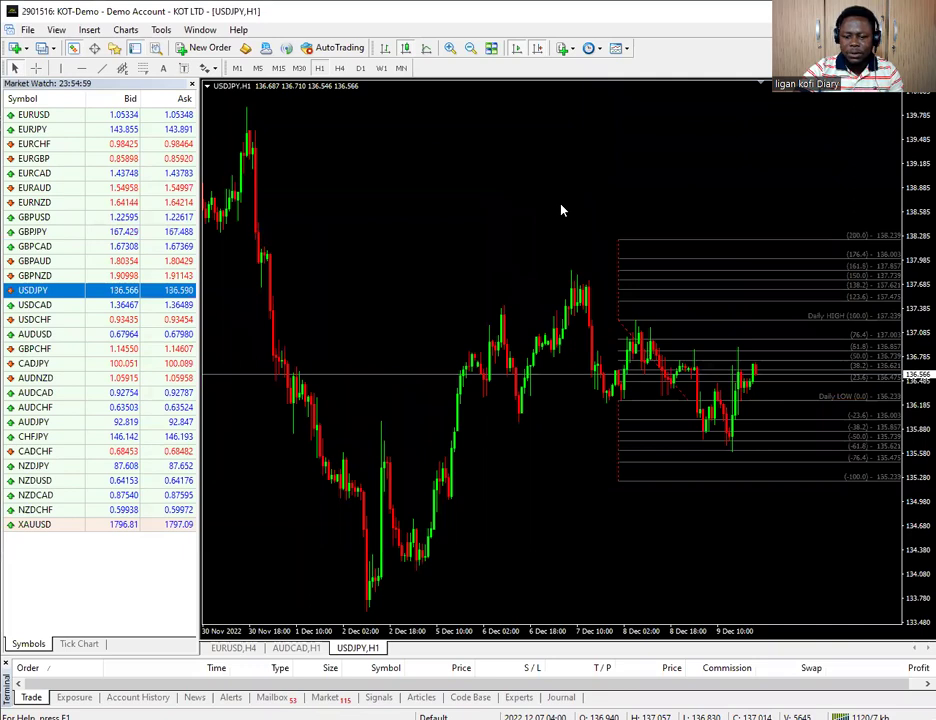
drag(35, 304, 540, 282)
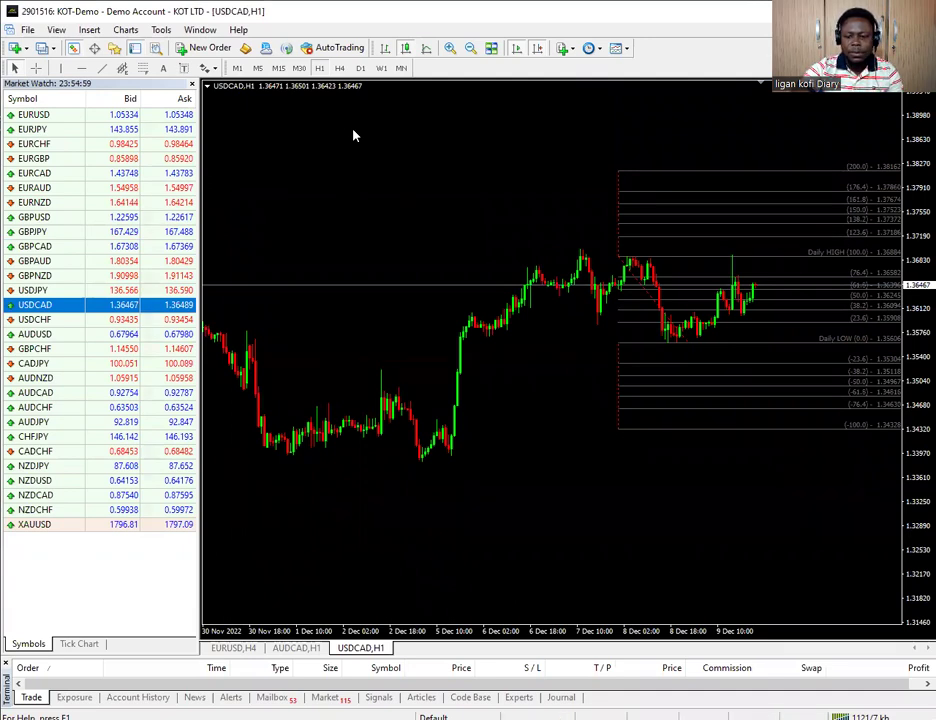
Trace the USDCAD Daily HIGH level, circle the price touches at the Daily HIGH and Daily LOW, and clear the markings.
drag(620, 257, 905, 256)
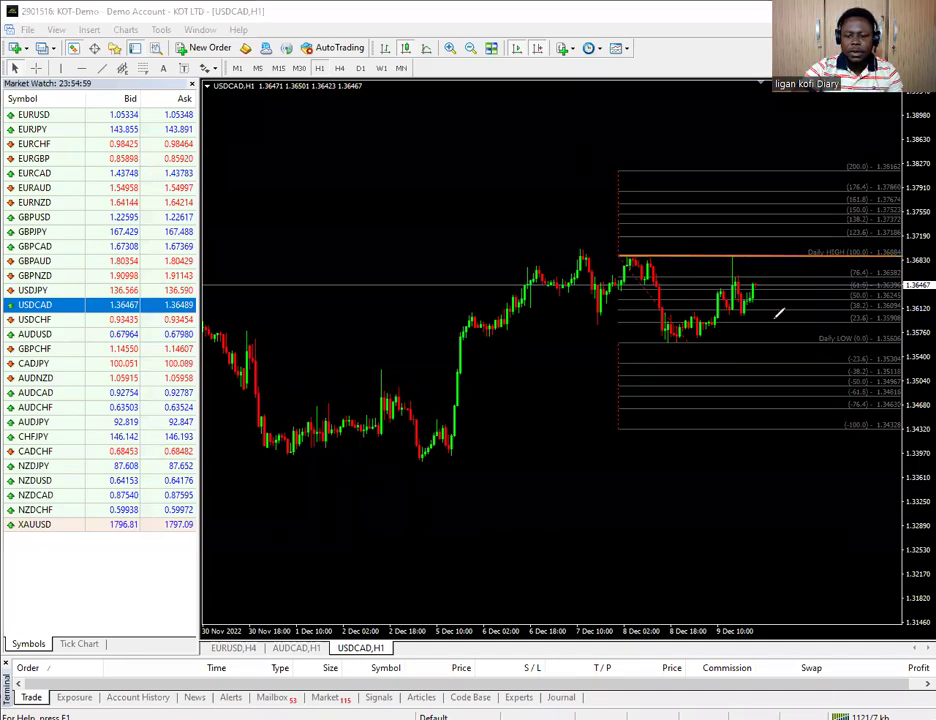
mouse_move(730, 248)
mouse_down()
mouse_move(748, 258)
mouse_move(724, 252)
mouse_move(745, 256)
mouse_move(728, 260)
mouse_move(742, 252)
mouse_move(738, 262)
mouse_up()
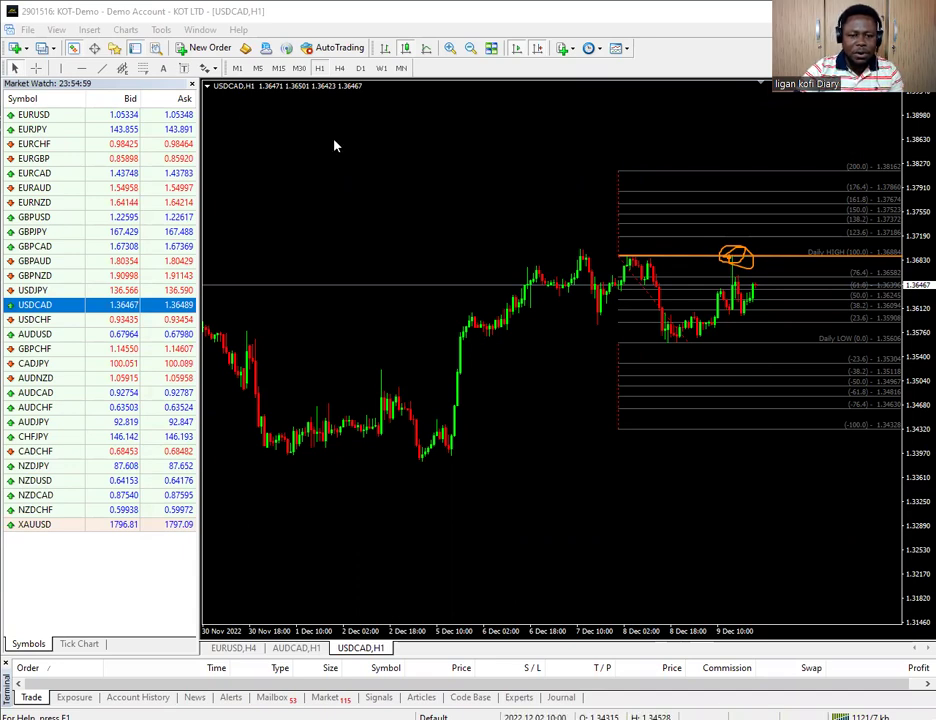
mouse_move(689, 340)
mouse_down()
mouse_move(668, 330)
mouse_move(684, 338)
mouse_up()
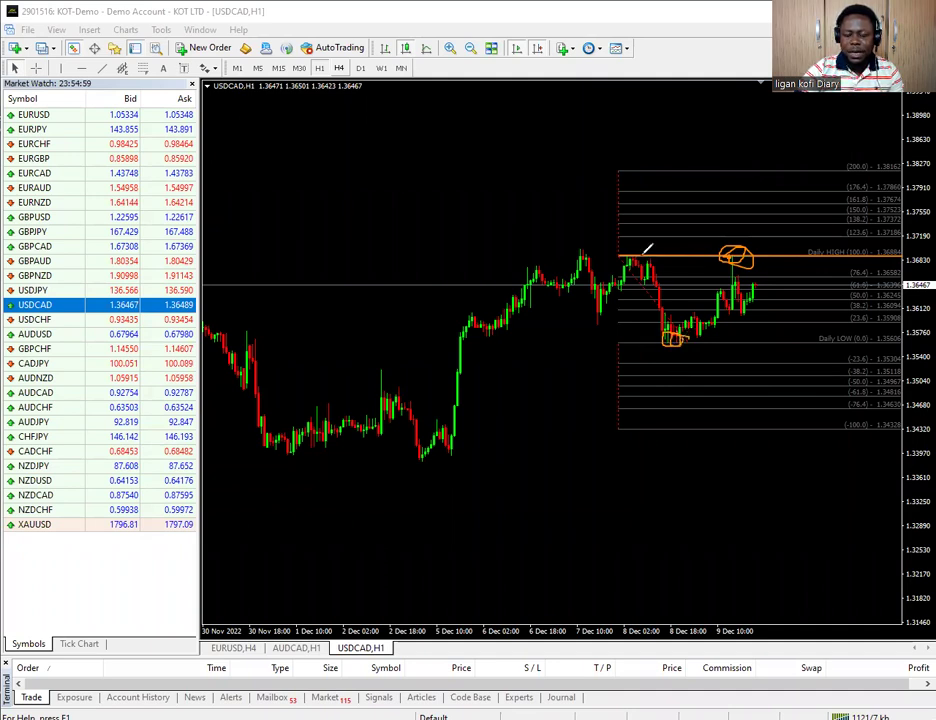
mouse_move(642, 250)
mouse_down()
mouse_move(628, 258)
mouse_move(640, 262)
mouse_move(630, 270)
mouse_move(636, 246)
mouse_up()
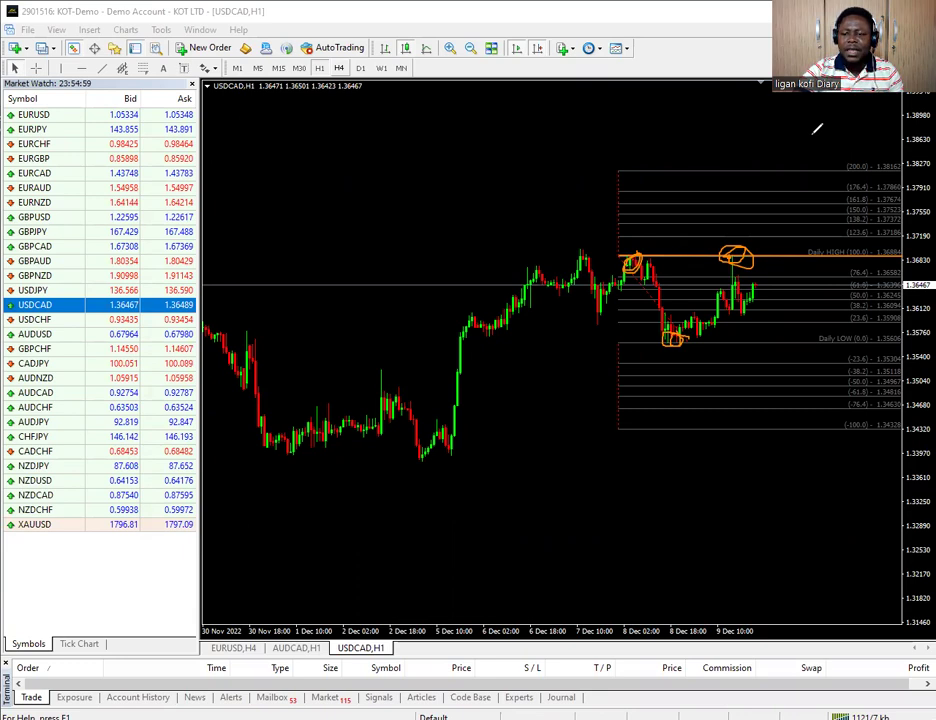
key(e)
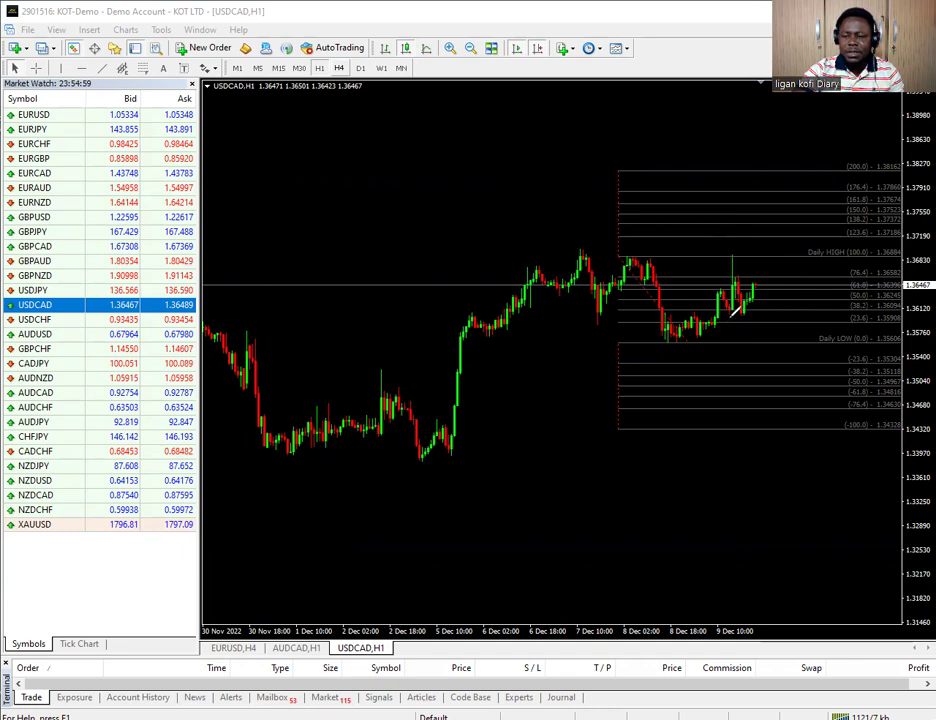
Mark the 9 Dec spike at the USDCAD Daily HIGH and measure the drop from its peak with the crosshair.
mouse_move(742, 256)
mouse_down()
mouse_move(726, 258)
mouse_move(731, 251)
mouse_up()
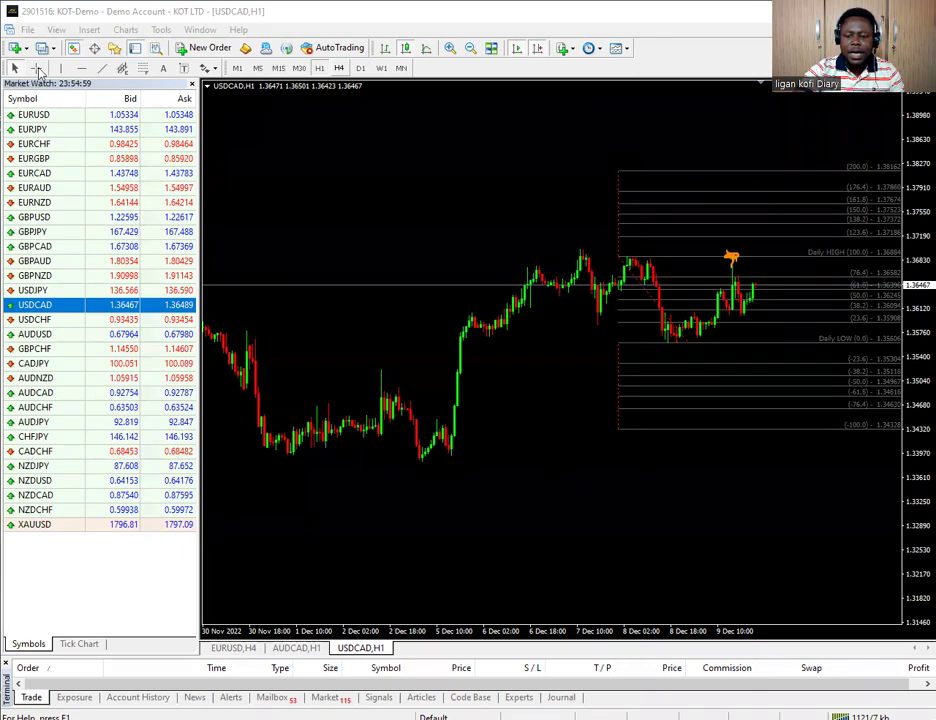
click(36, 68)
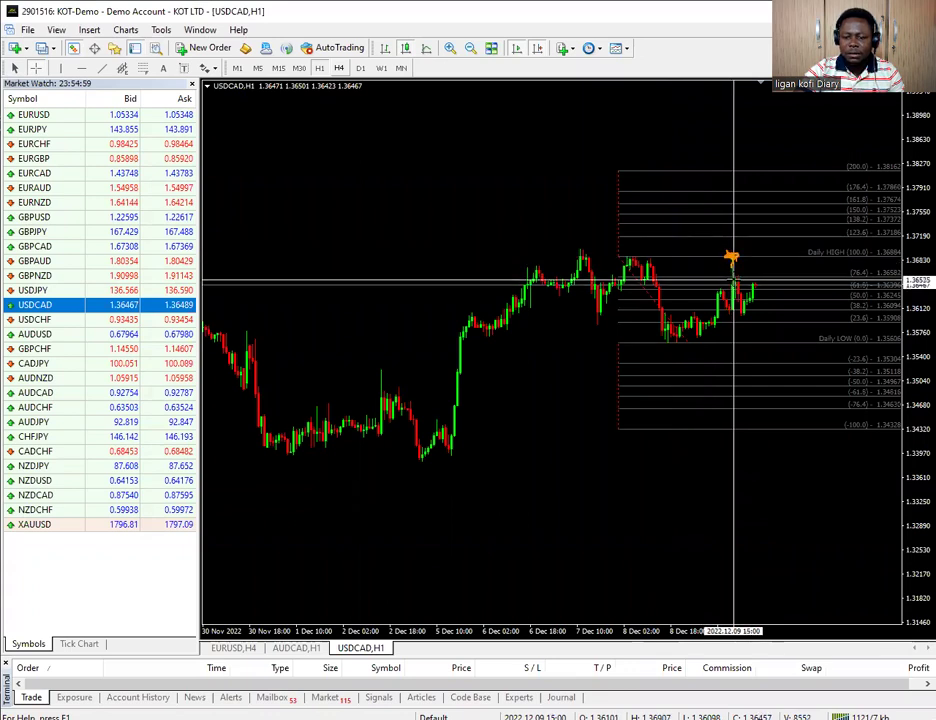
mouse_move(736, 285)
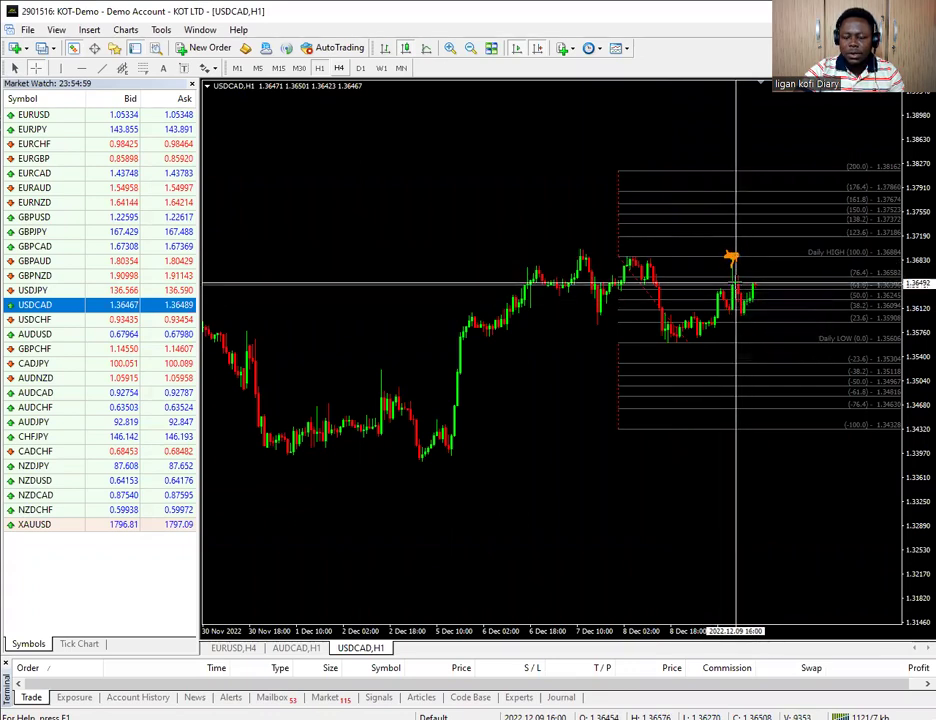
drag(736, 285, 540, 226)
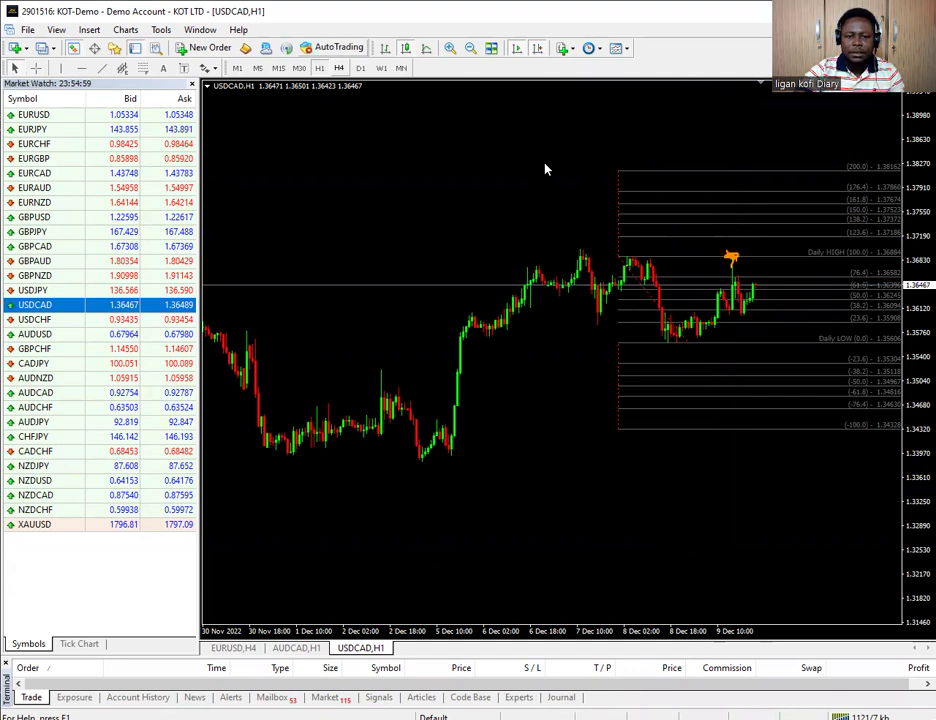
key(ctrl+f)
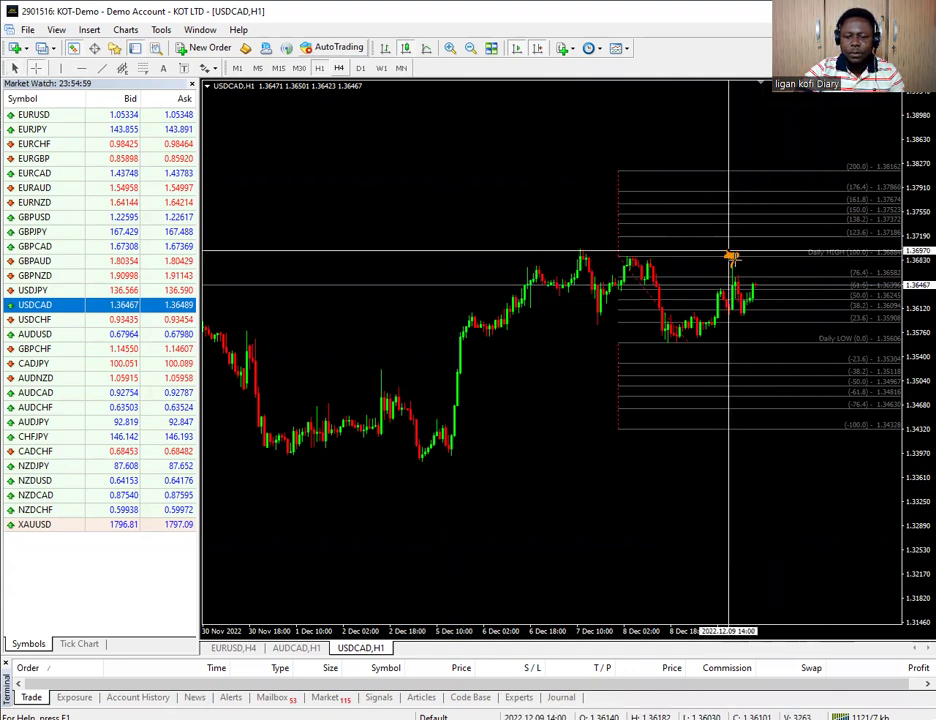
drag(733, 258, 745, 320)
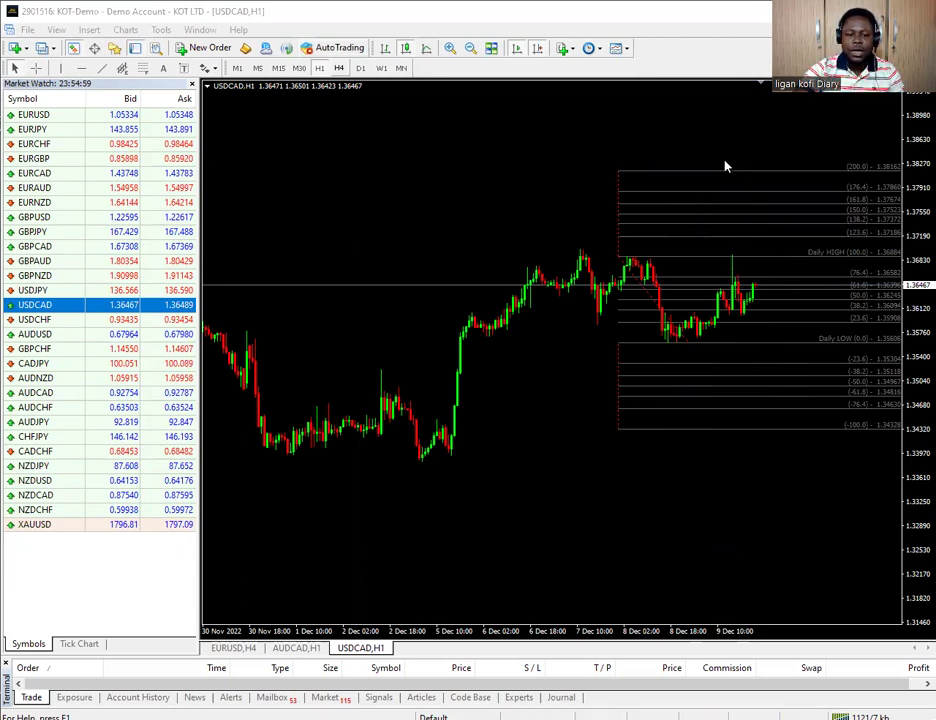
mouse_move(660, 172)
mouse_down()
mouse_move(880, 165)
mouse_move(696, 162)
mouse_move(631, 174)
mouse_up()
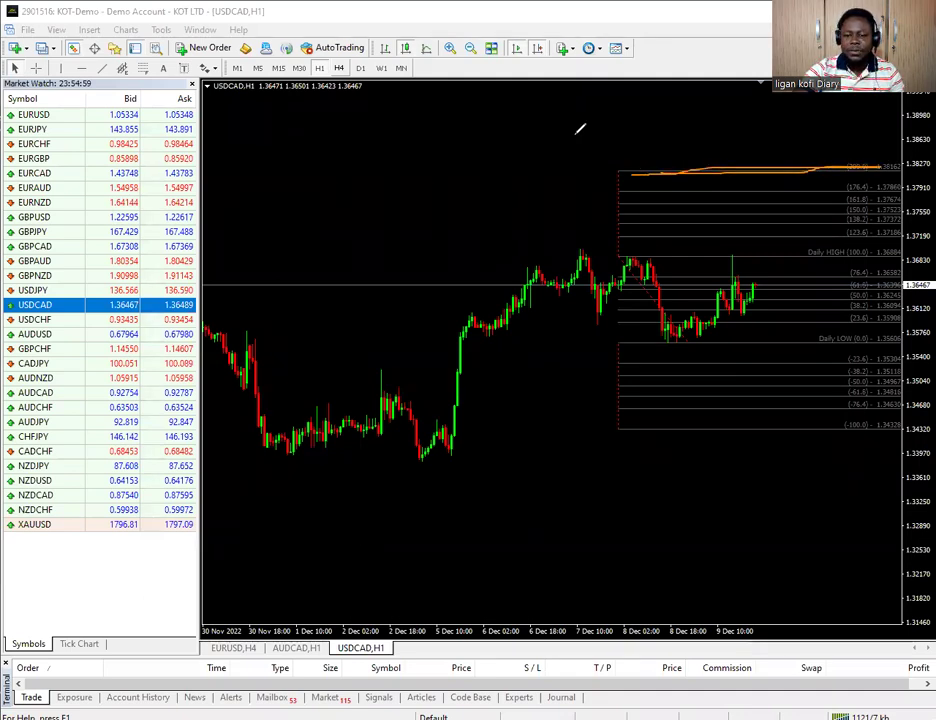
key(ctrl+z)
key(ctrl+z)
Trace the USDCAD -100.0, 200.0, Daily HIGH and Daily LOW levels across the Fibonacci range, and clear the markings.
drag(619, 422, 884, 424)
drag(618, 176, 906, 174)
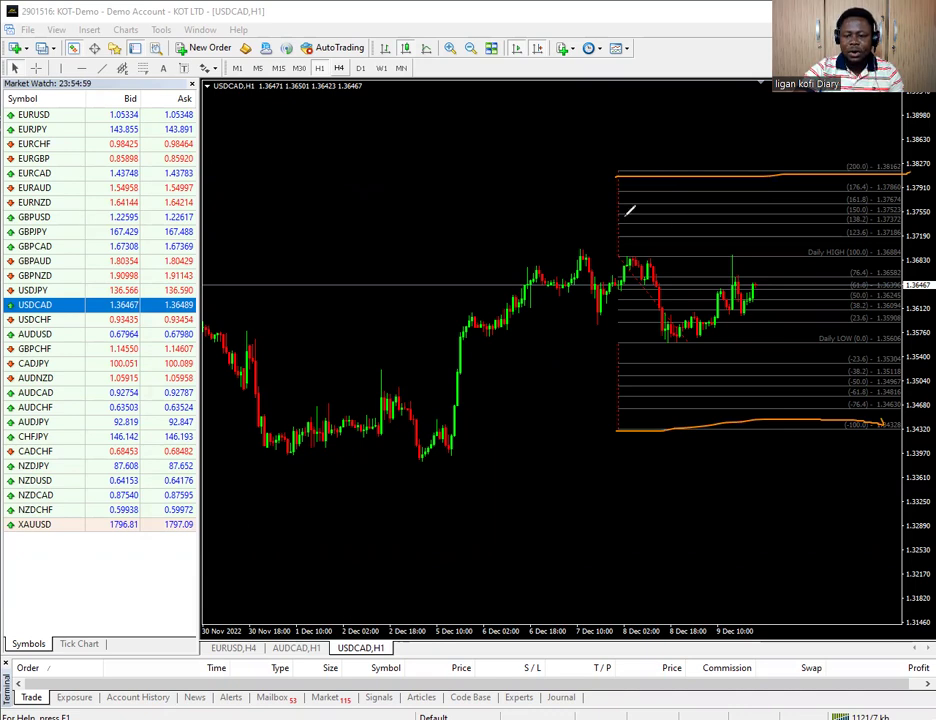
drag(618, 261, 900, 256)
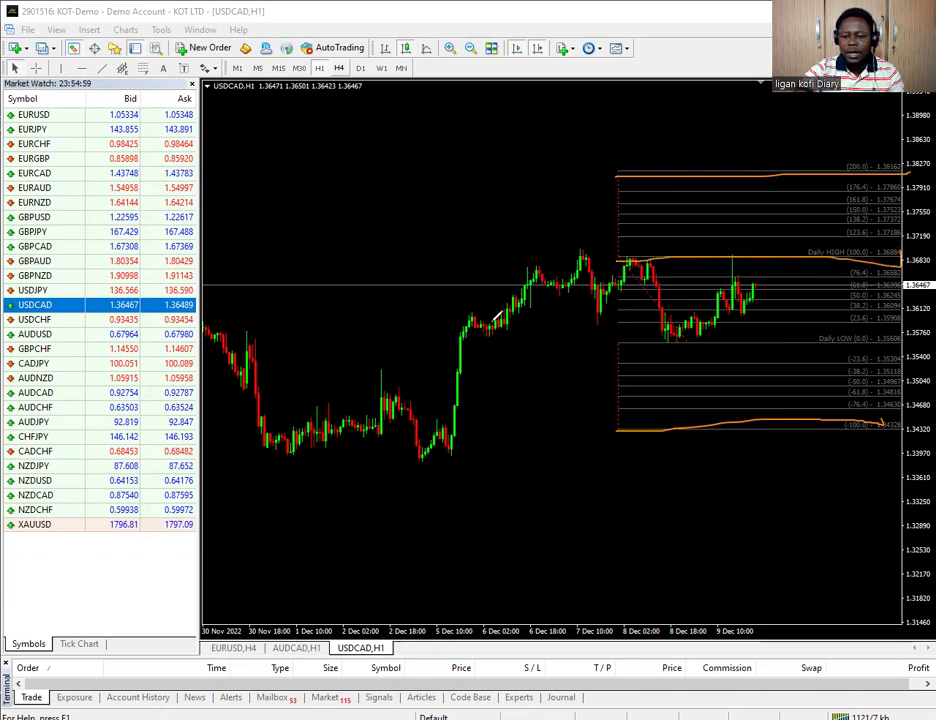
drag(619, 345, 898, 343)
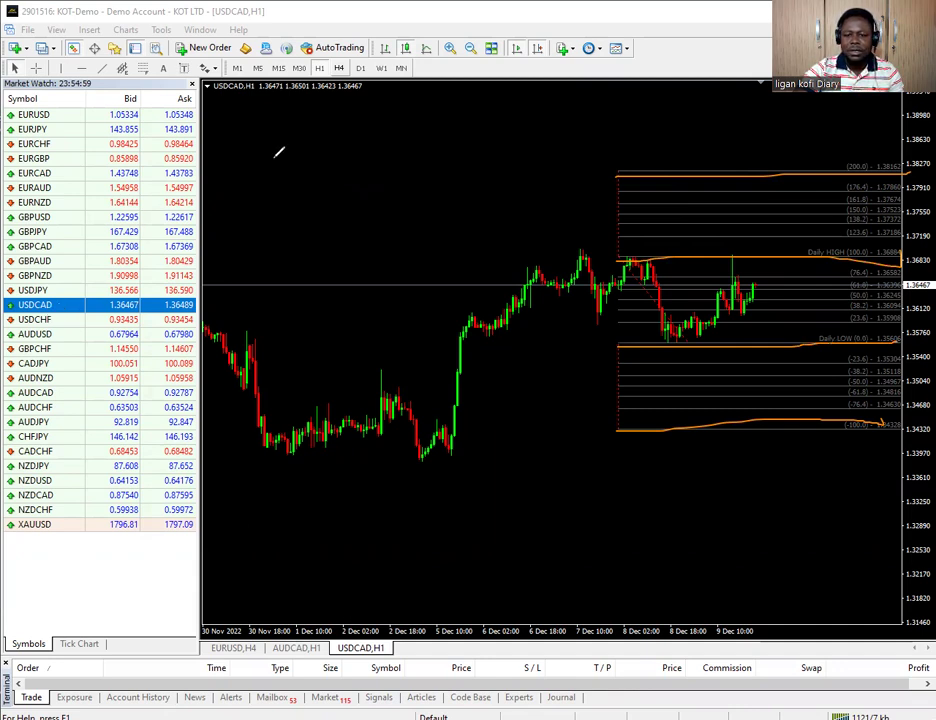
key(e)
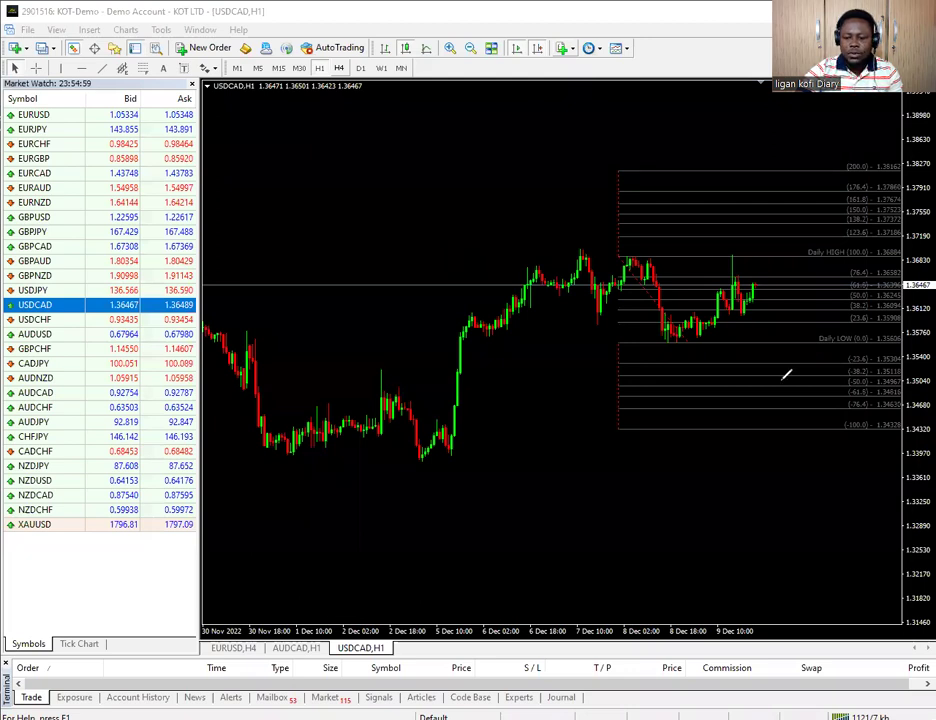
Trace the -100.0, Daily LOW and Daily HIGH levels on the USDCAD chart with freehand orange lines.
mouse_move(632, 430)
mouse_down()
mouse_move(861, 427)
mouse_move(705, 417)
mouse_move(610, 428)
mouse_move(838, 424)
mouse_up()
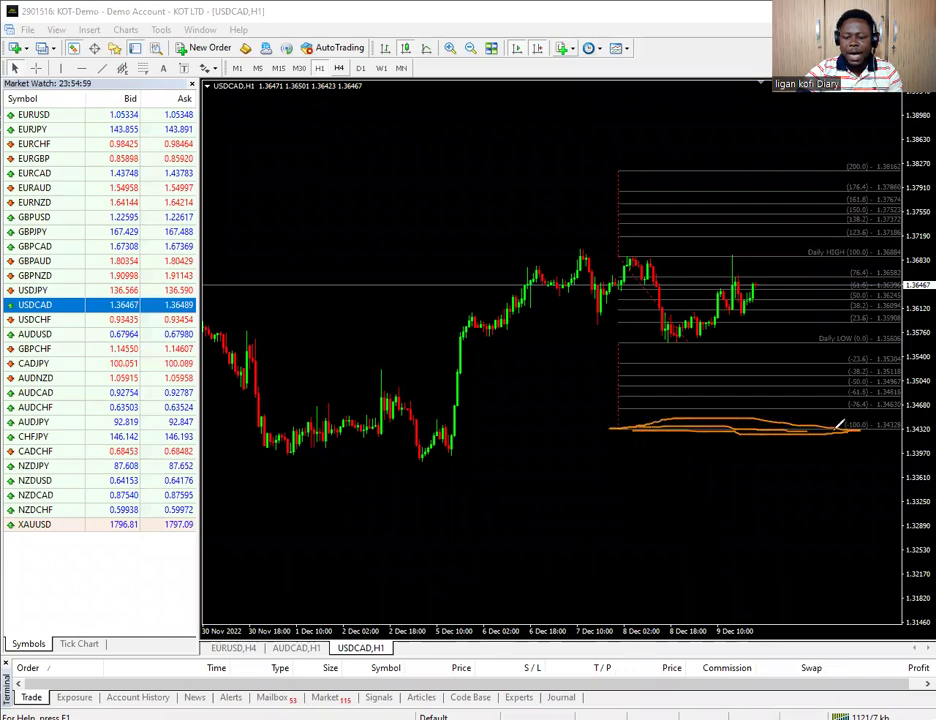
mouse_move(620, 344)
mouse_down()
mouse_move(790, 355)
mouse_move(898, 349)
mouse_up()
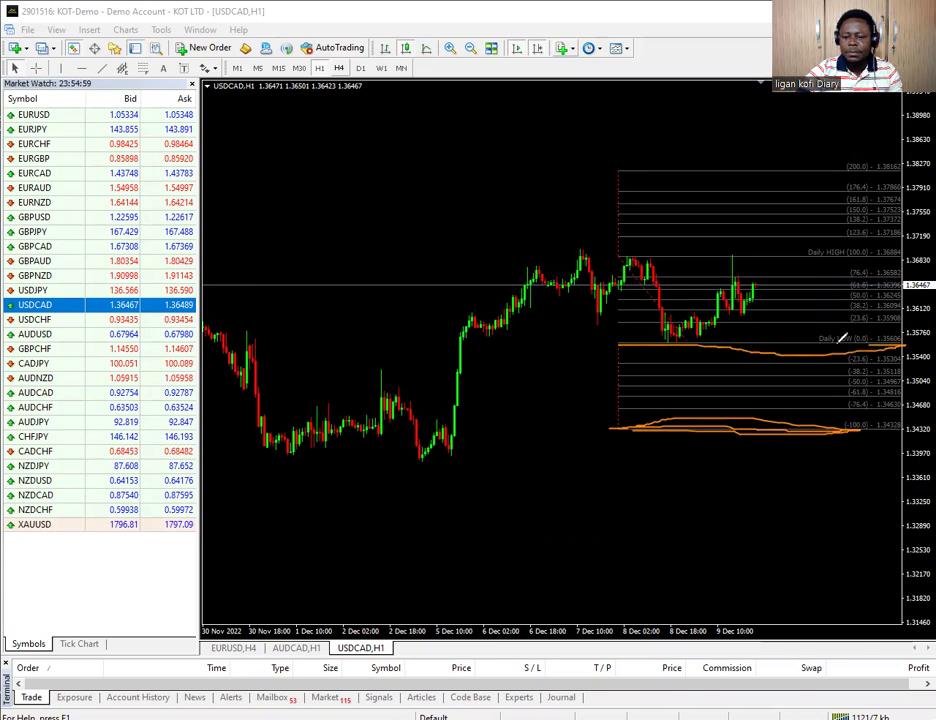
mouse_move(680, 346)
mouse_down()
mouse_move(620, 345)
mouse_move(889, 341)
mouse_up()
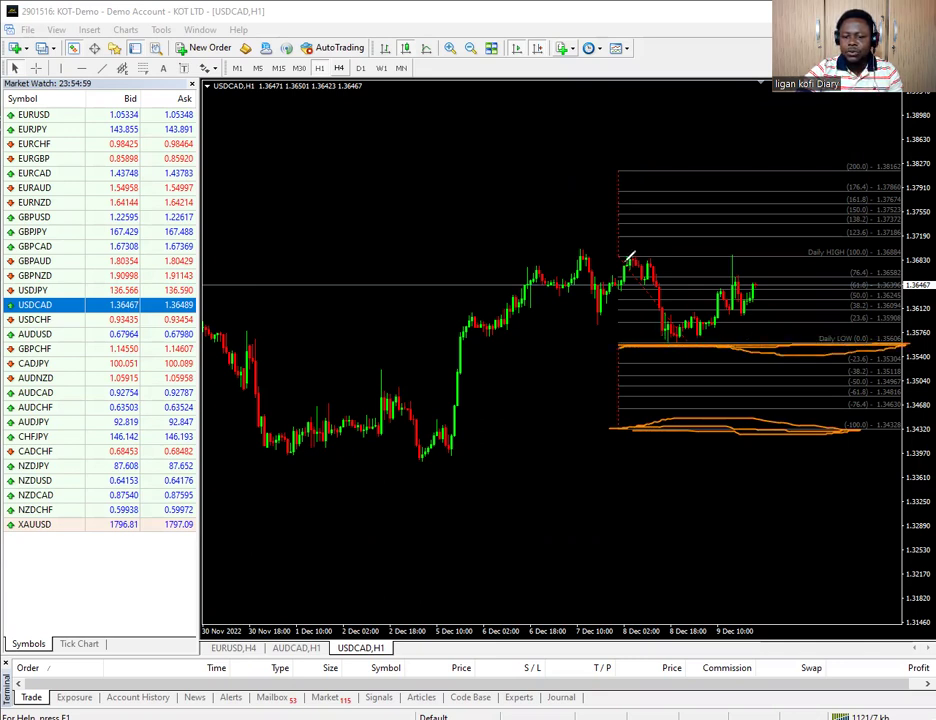
drag(618, 259, 901, 254)
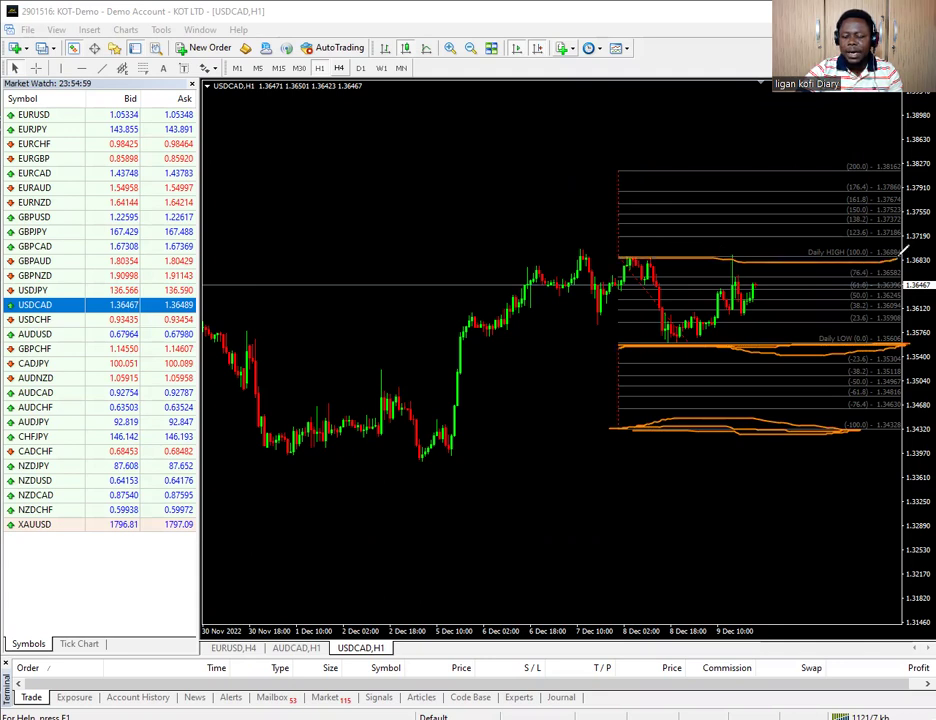
Draw an upward arrow to the Daily LOW and a downward arrow towards the retraced Daily HIGH, and clear the markings.
mouse_move(826, 537)
mouse_down()
mouse_move(823, 351)
mouse_move(796, 372)
mouse_move(806, 348)
mouse_move(828, 348)
mouse_move(813, 350)
mouse_move(838, 387)
mouse_up()
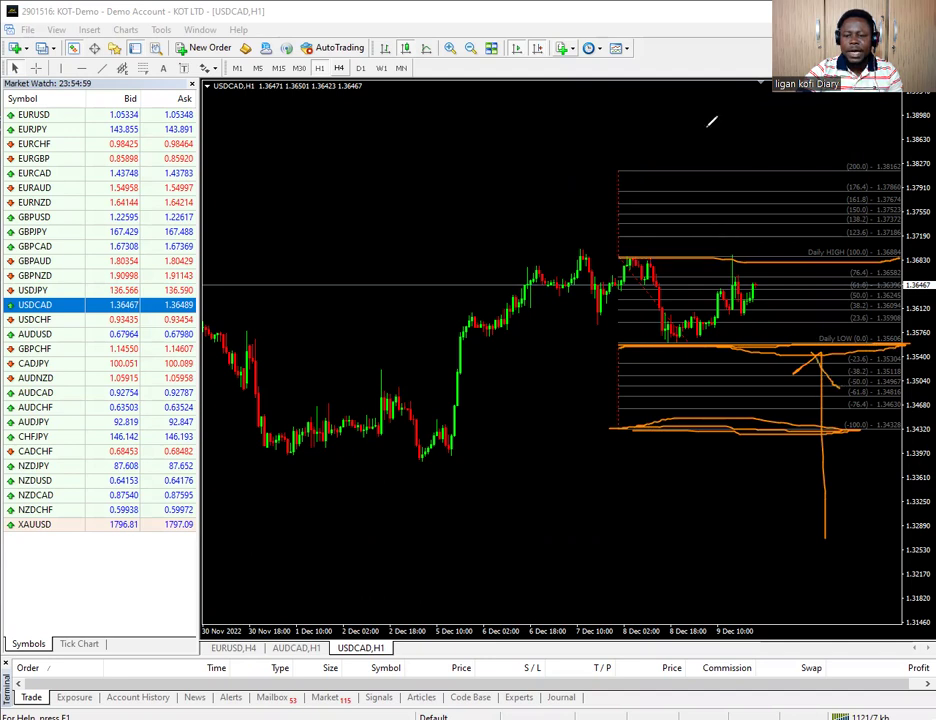
drag(625, 257, 723, 257)
drag(800, 252, 900, 258)
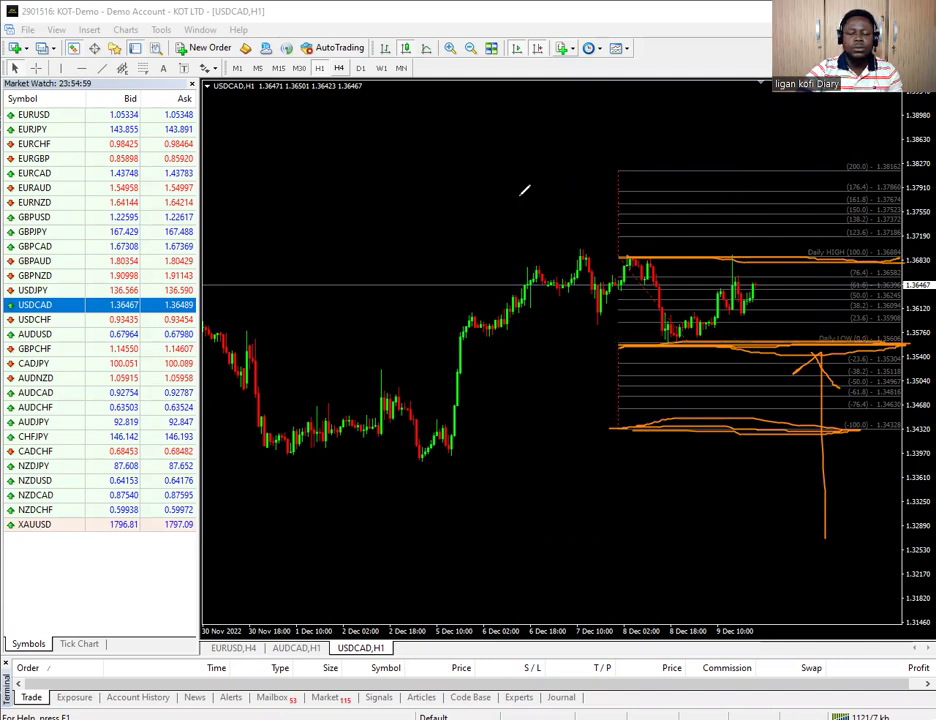
mouse_move(752, 140)
mouse_down()
mouse_move(751, 232)
mouse_move(762, 208)
mouse_up()
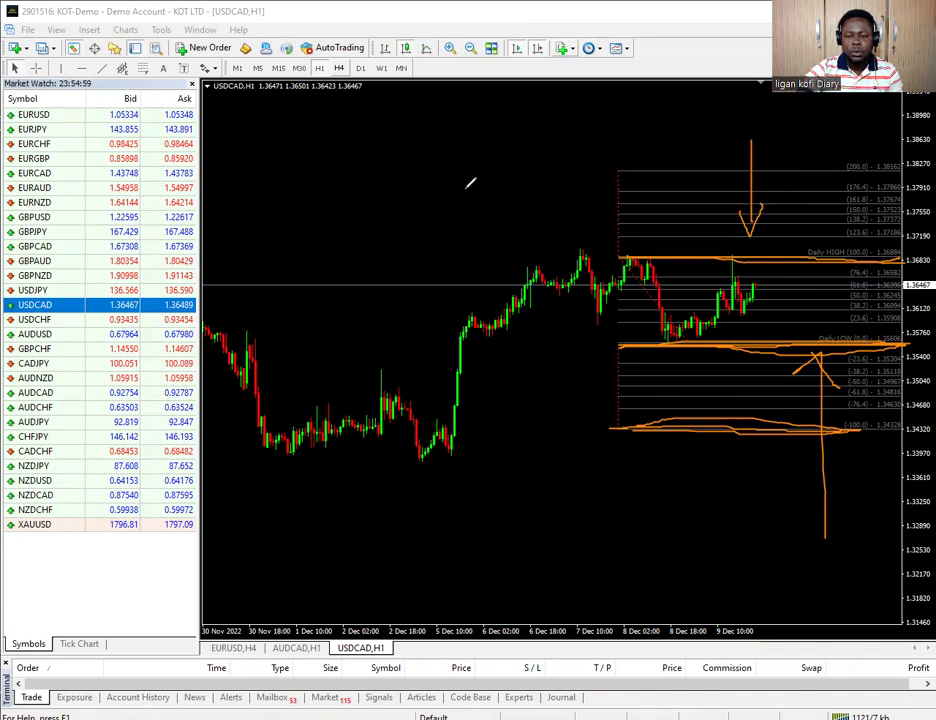
key(e)
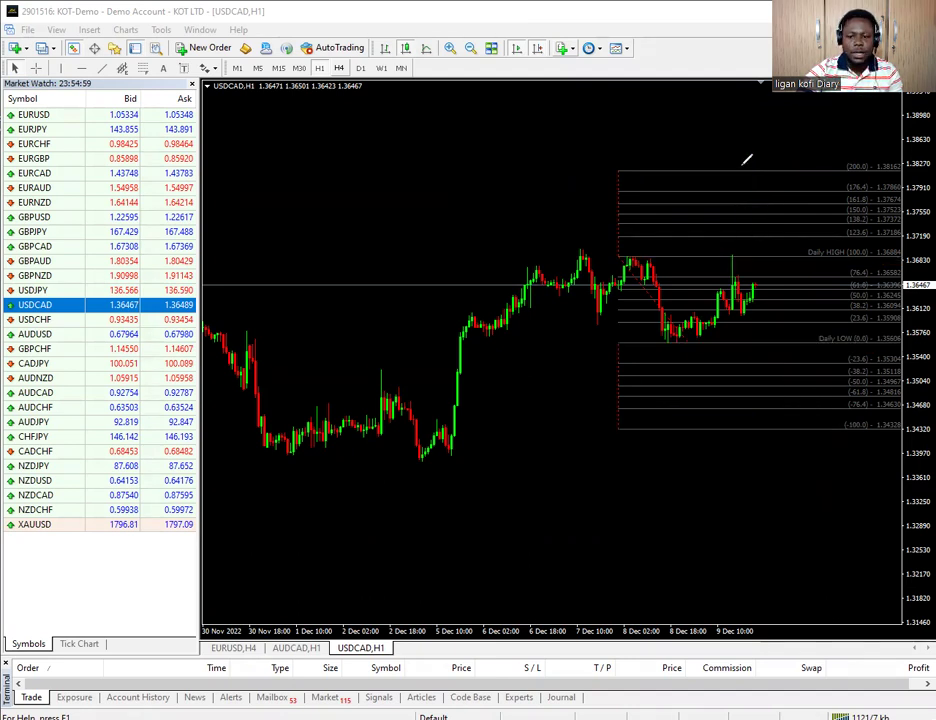